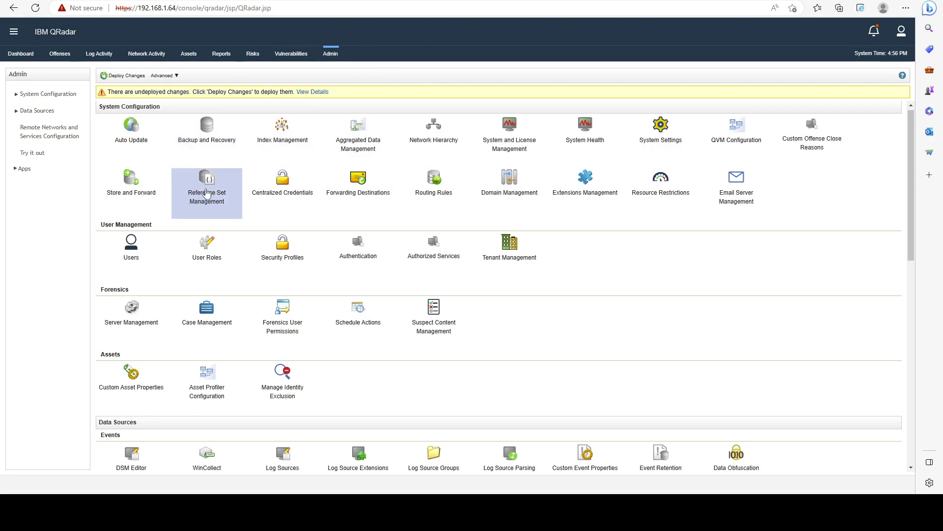
click(210, 205)
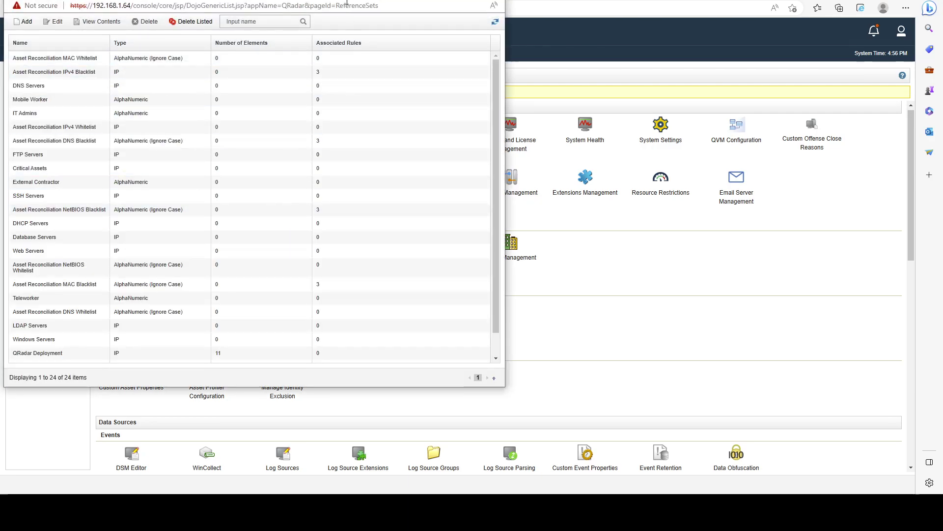
scroll(328, 122, down, 2)
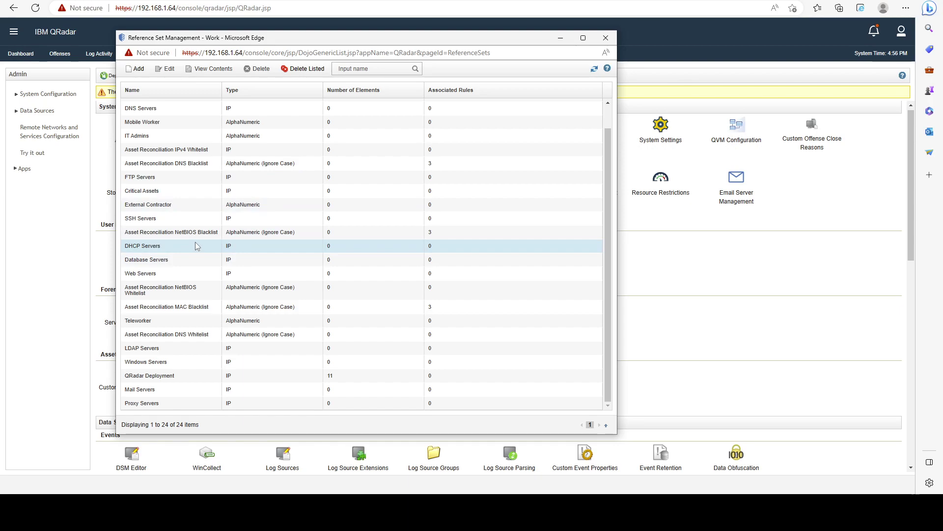
scroll(263, 208, up, 2)
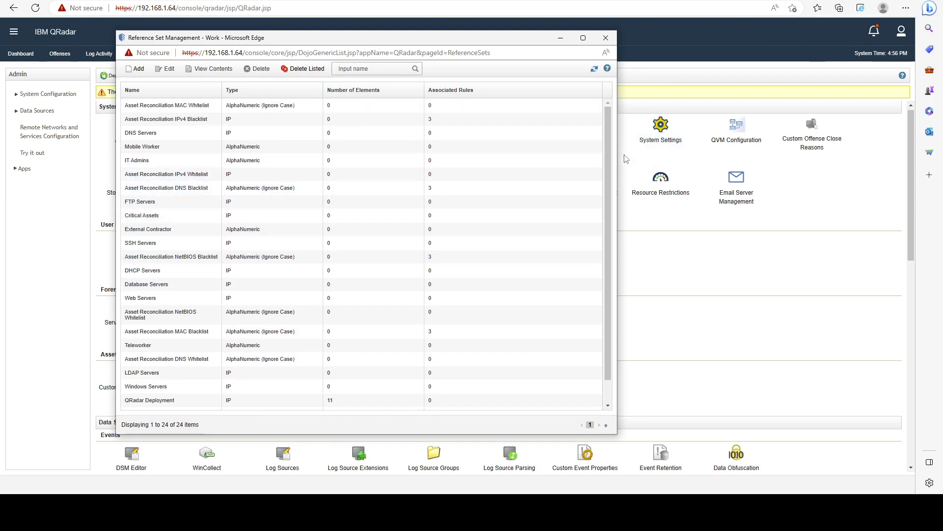
Close the reference set list and try downloading the Reference Data Management app from X-Force Exchange.
click(606, 38)
key(alt+Tab)
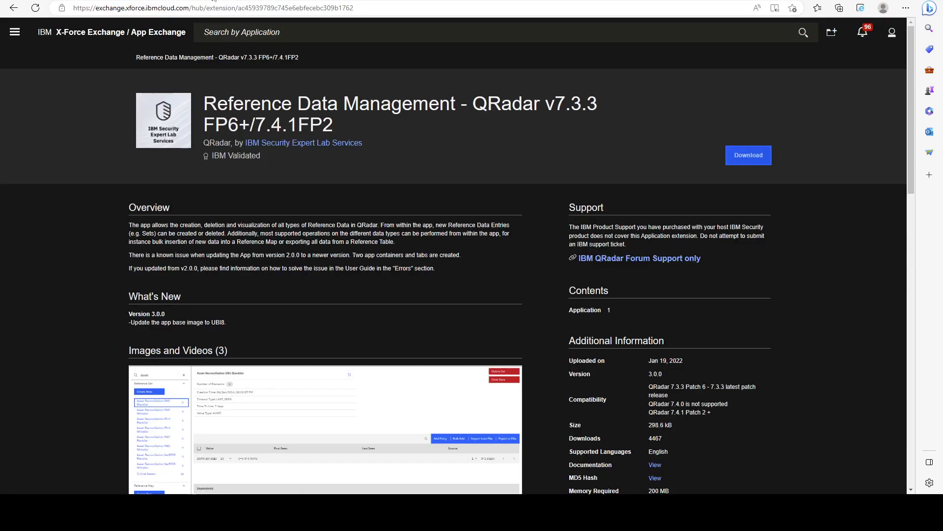
drag(204, 103, 457, 104)
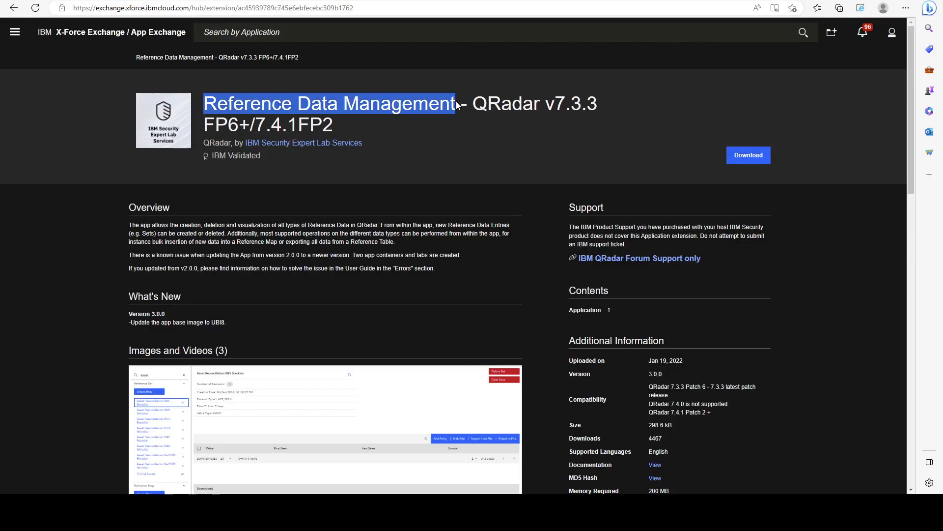
click(520, 139)
click(747, 155)
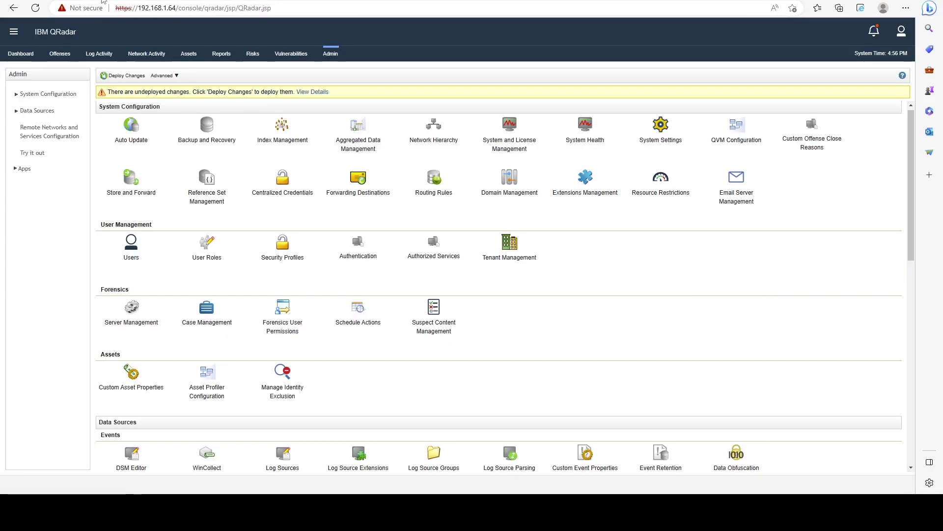
Add a new extension by uploading the RefDataUBI_v3.0.0.zip package in Extensions Management.
click(587, 210)
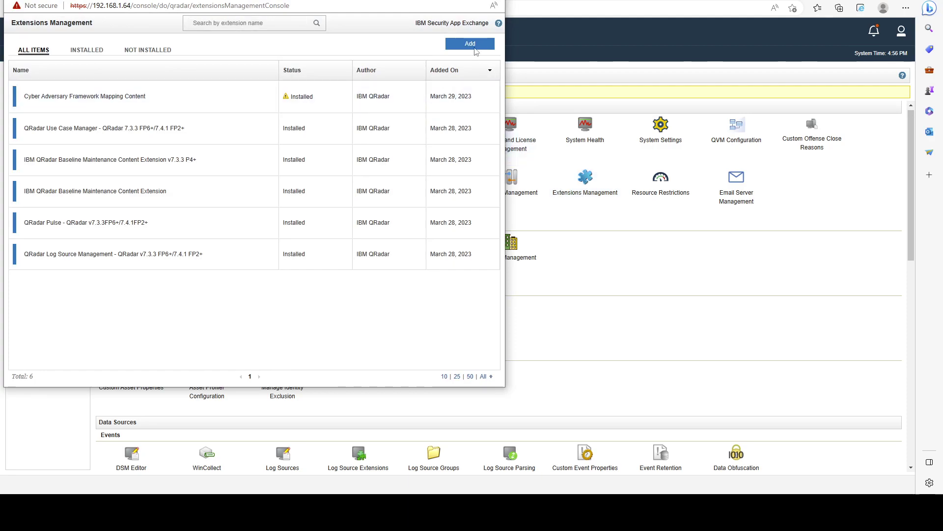
click(473, 46)
click(299, 198)
click(147, 68)
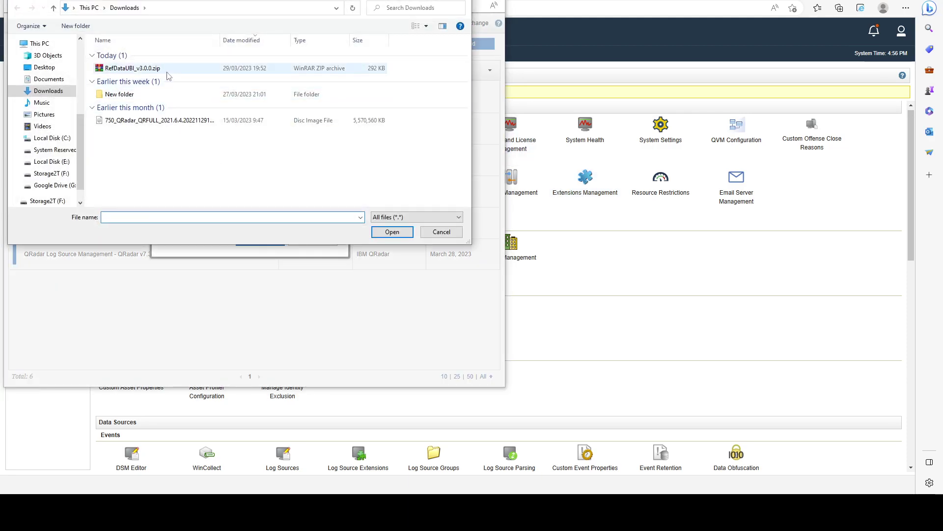
click(393, 232)
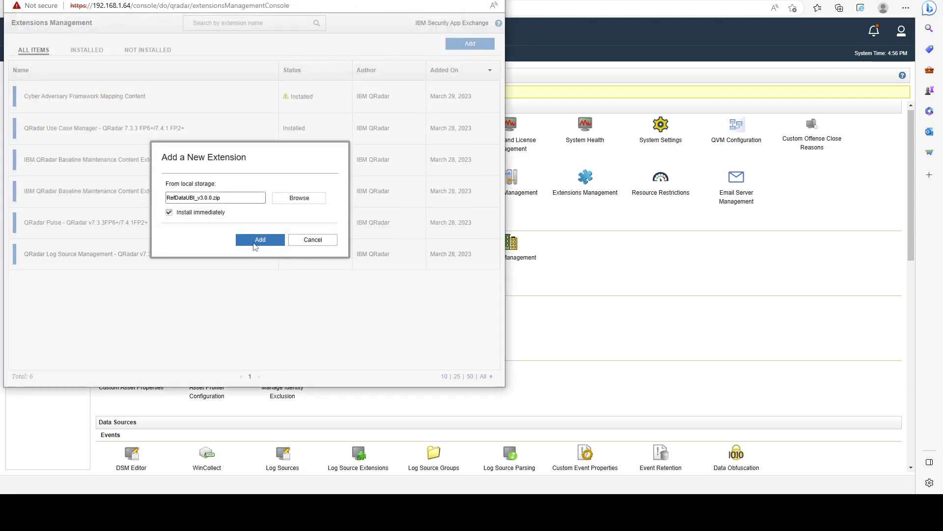
click(259, 240)
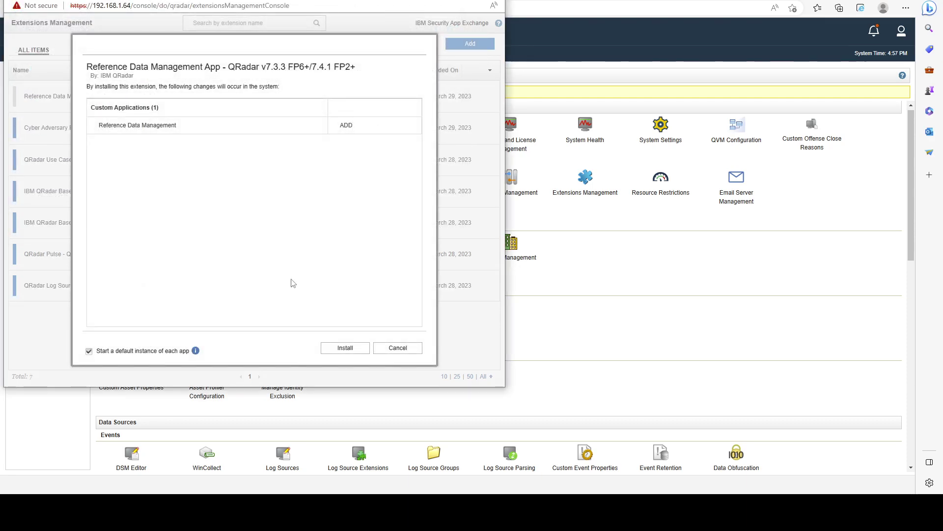
Install the Reference Data Management app and dismiss the install summary.
click(345, 348)
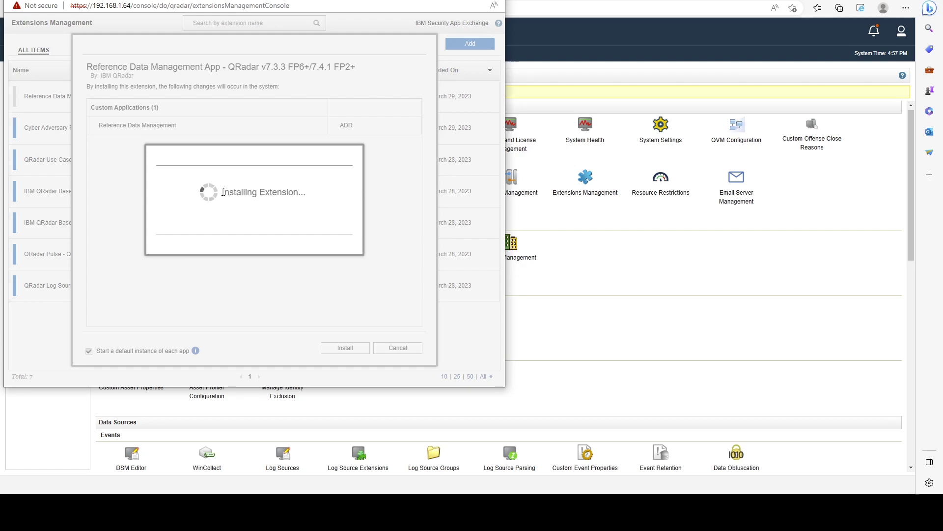
drag(223, 192, 307, 194)
click(366, 194)
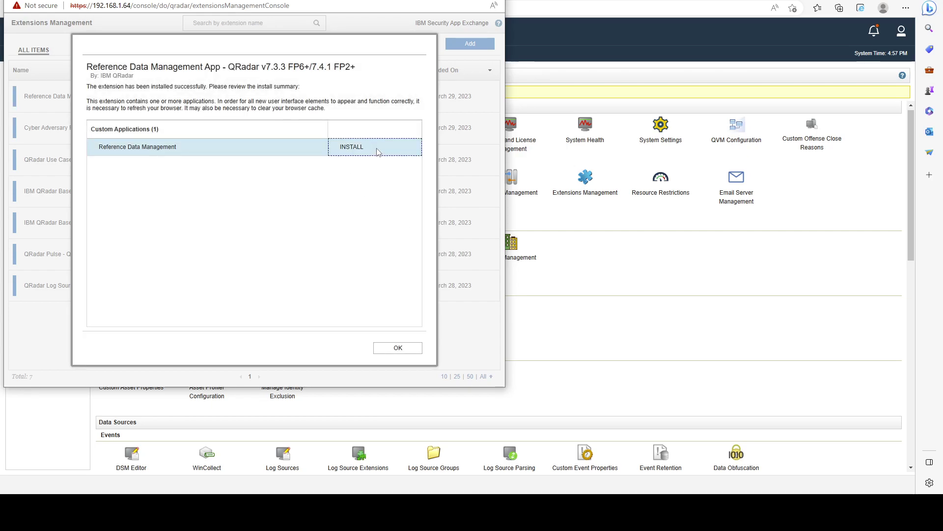
click(397, 348)
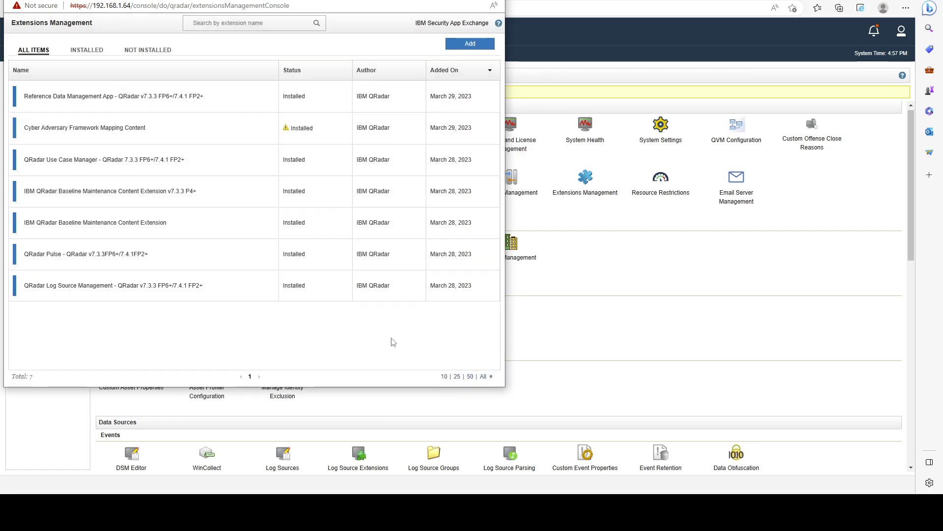
Reload the console, dismiss the license expiry warning, and open the Reference Data Management tab.
click(495, 8)
key(Return)
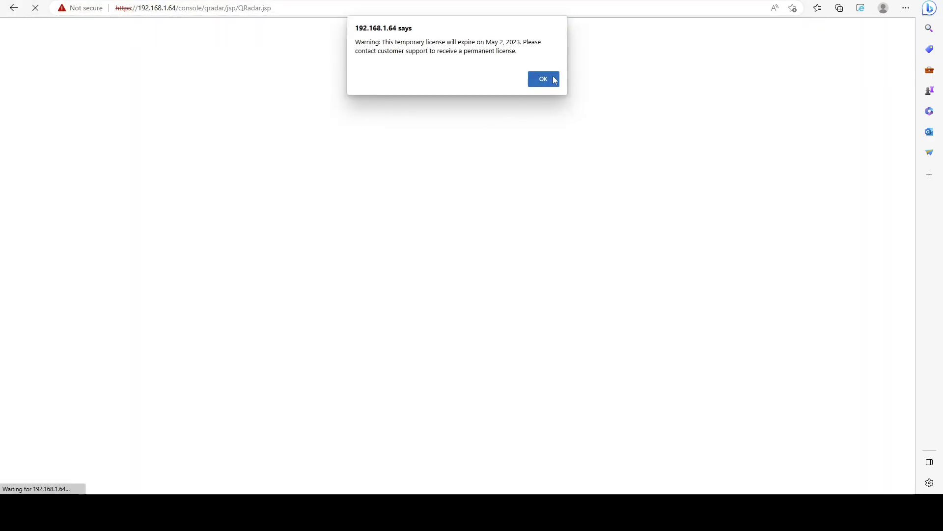
click(553, 80)
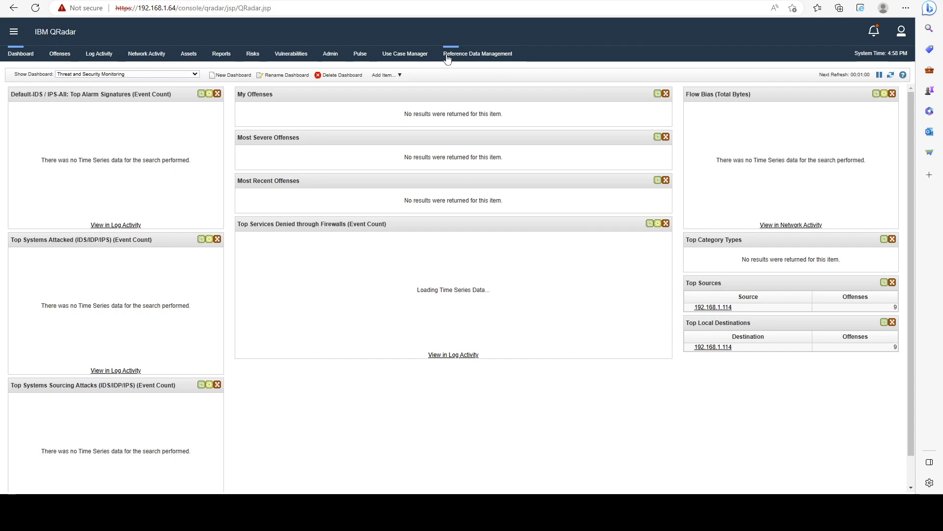
click(474, 54)
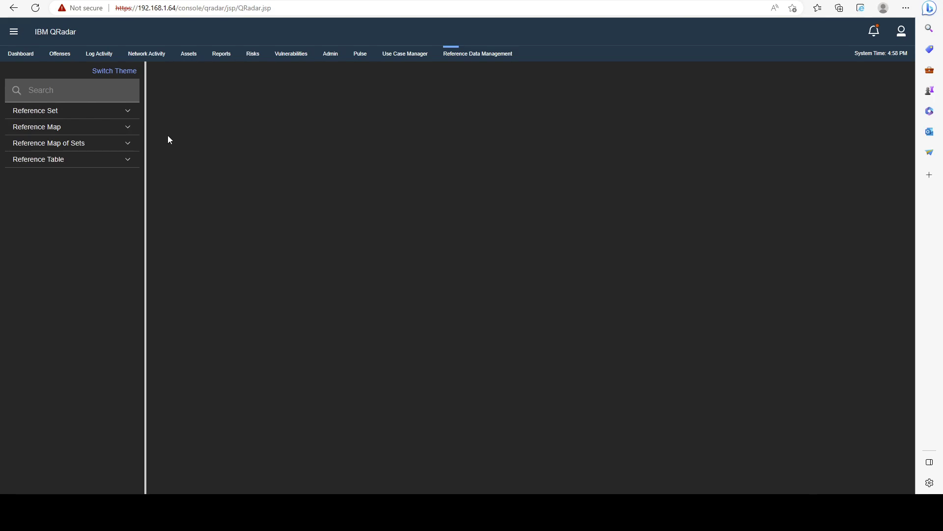
View the 11 IP entries of the QRadar Deployment reference set.
click(122, 112)
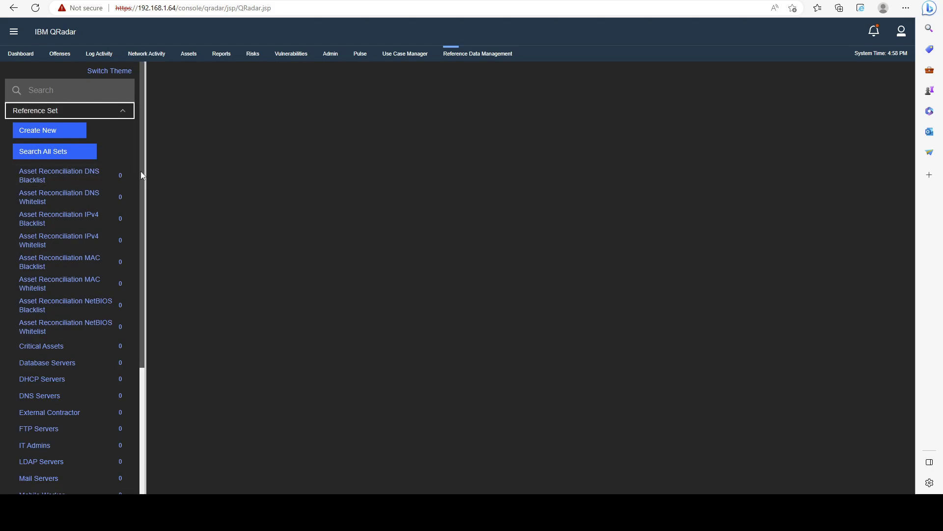
scroll(142, 206, down, 3)
scroll(137, 275, down, 2)
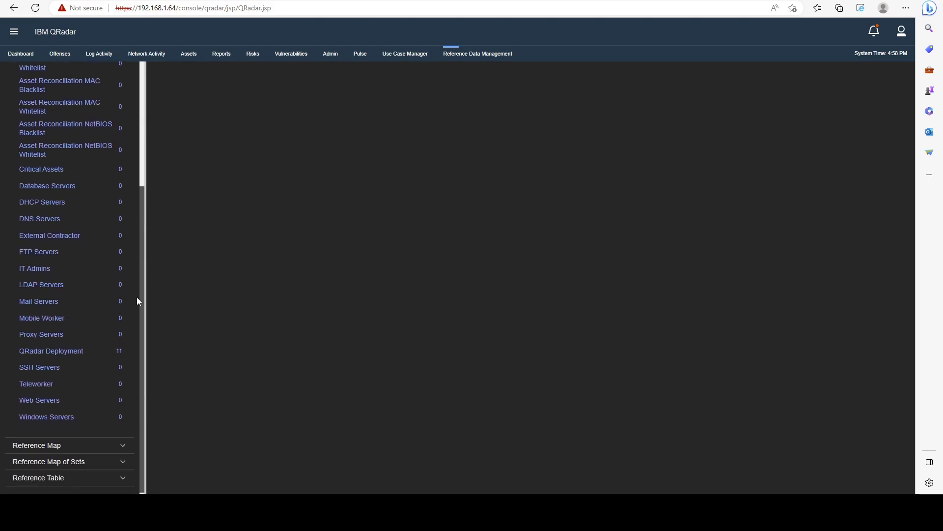
click(98, 348)
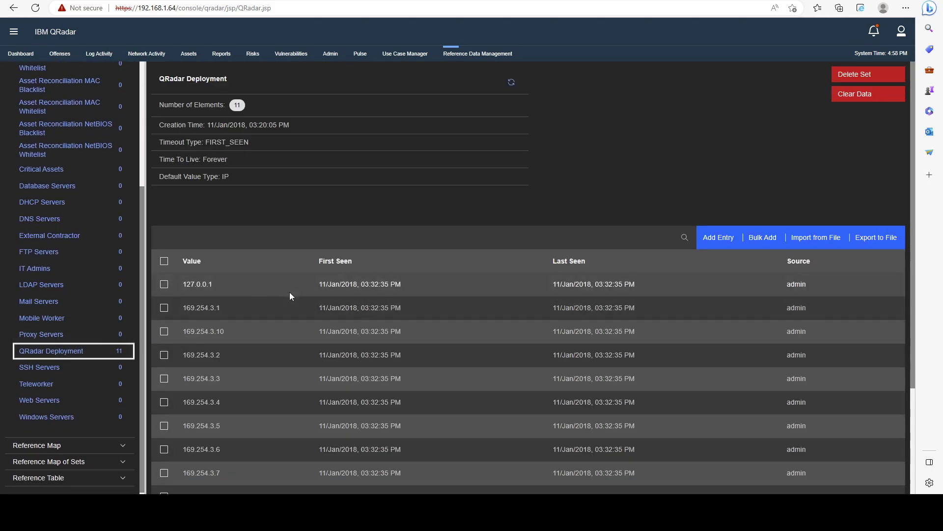
scroll(290, 292, down, 2)
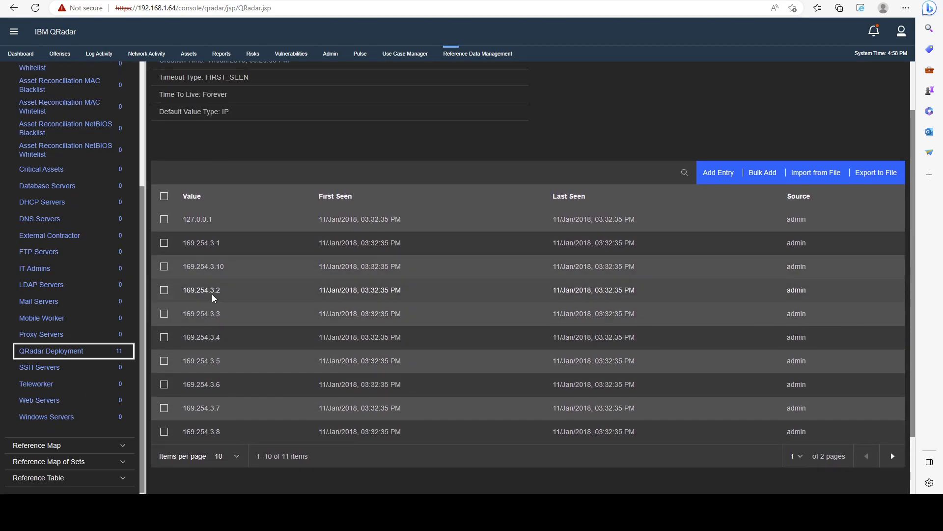
scroll(235, 279, up, 1)
scroll(234, 277, up, 1)
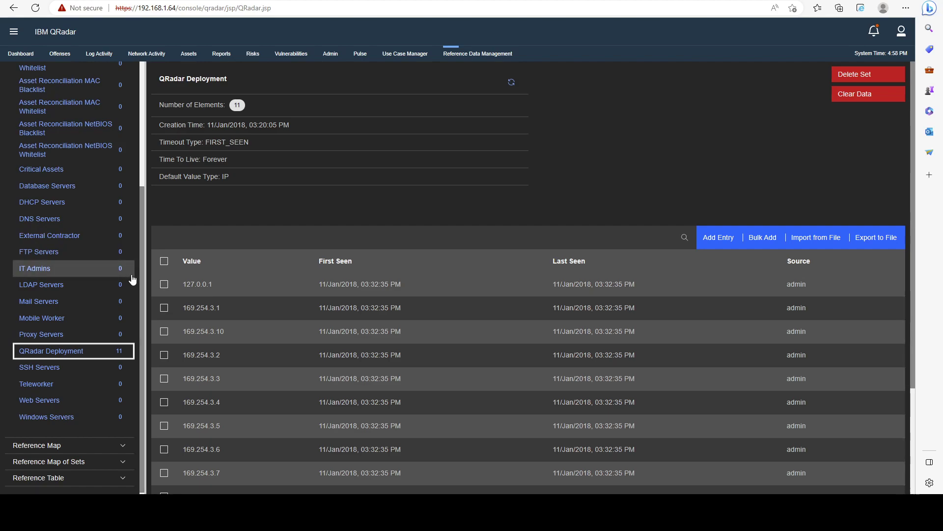
scroll(134, 275, up, 4)
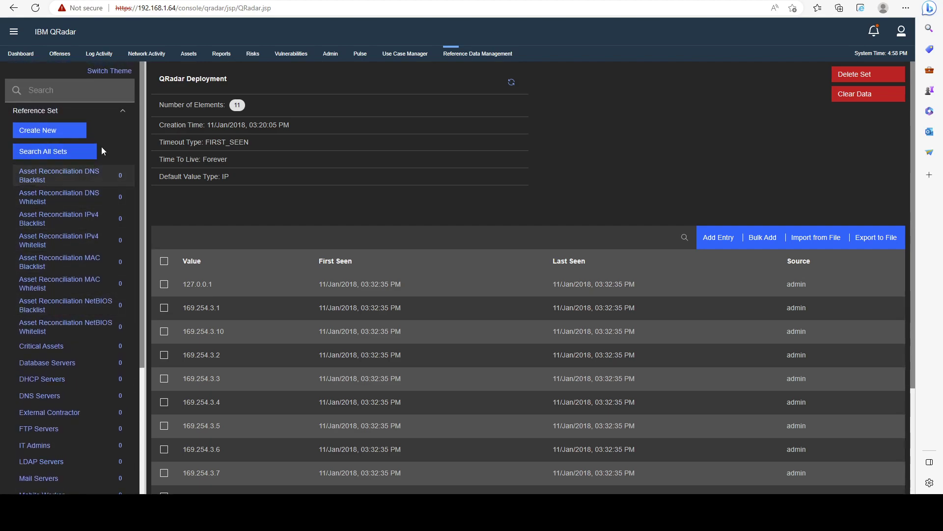
click(122, 108)
Open the pulse_imports reference table and expand its key row to see inner entries.
click(113, 129)
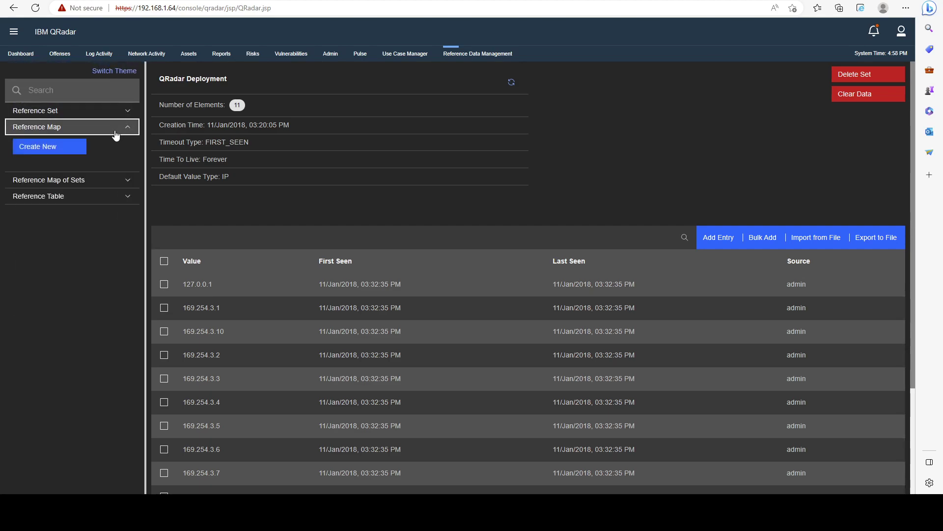
click(120, 198)
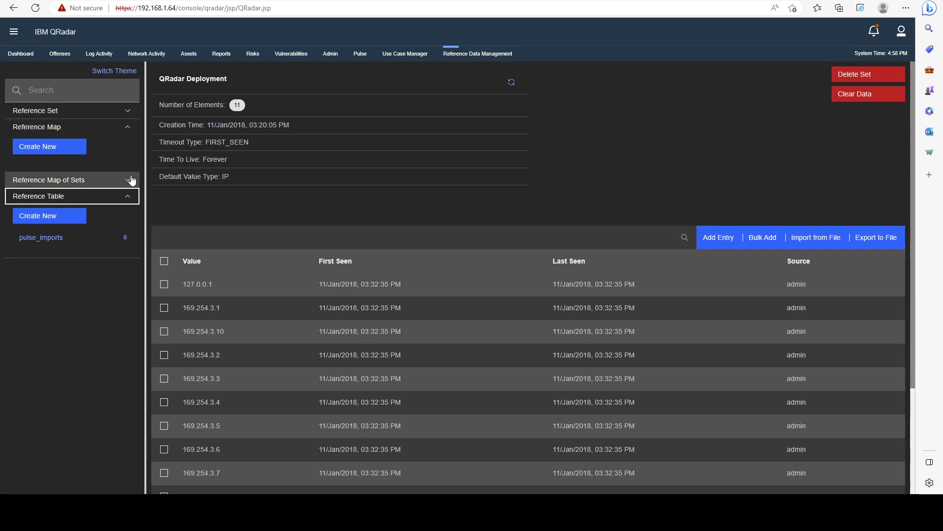
click(71, 242)
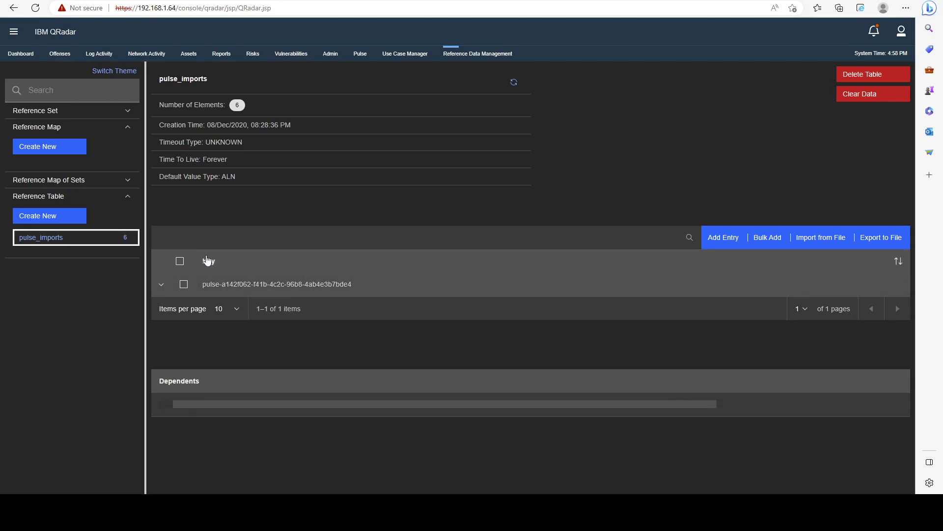
click(161, 284)
scroll(221, 254, down, 5)
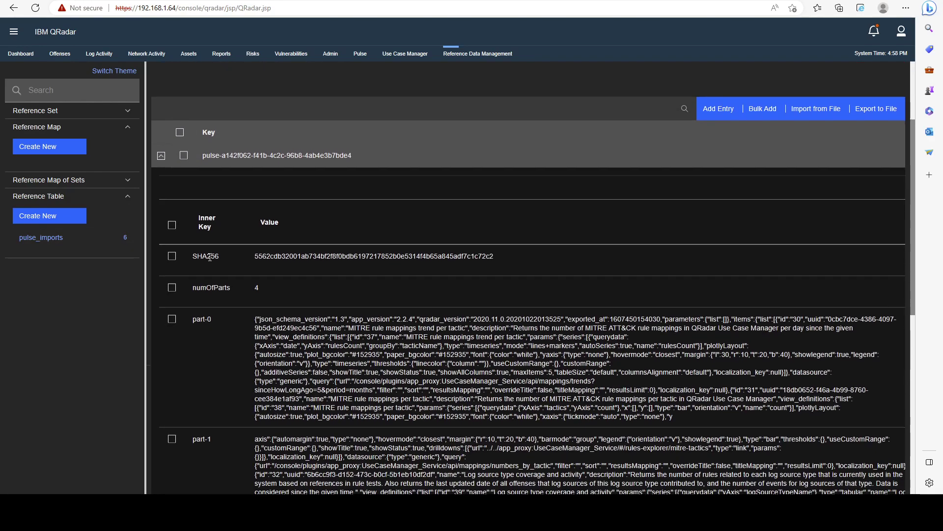
scroll(227, 245, up, 5)
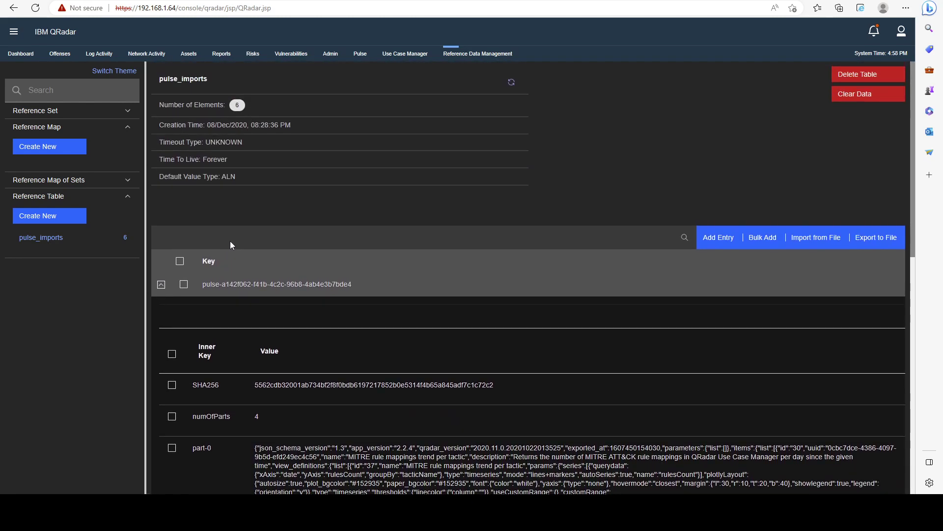
scroll(230, 241, down, 2)
scroll(249, 246, down, 1)
scroll(249, 246, up, 3)
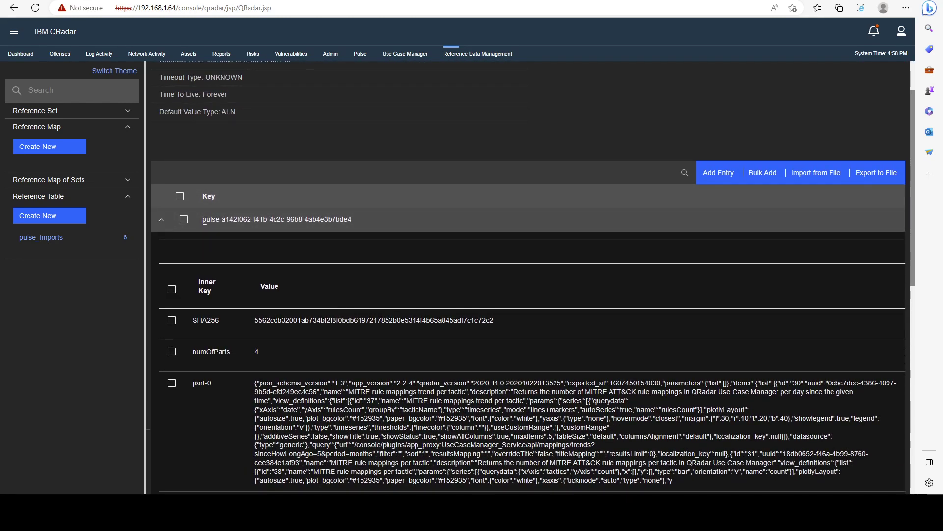
drag(201, 220, 353, 214)
scroll(320, 238, down, 2)
scroll(328, 243, up, 2)
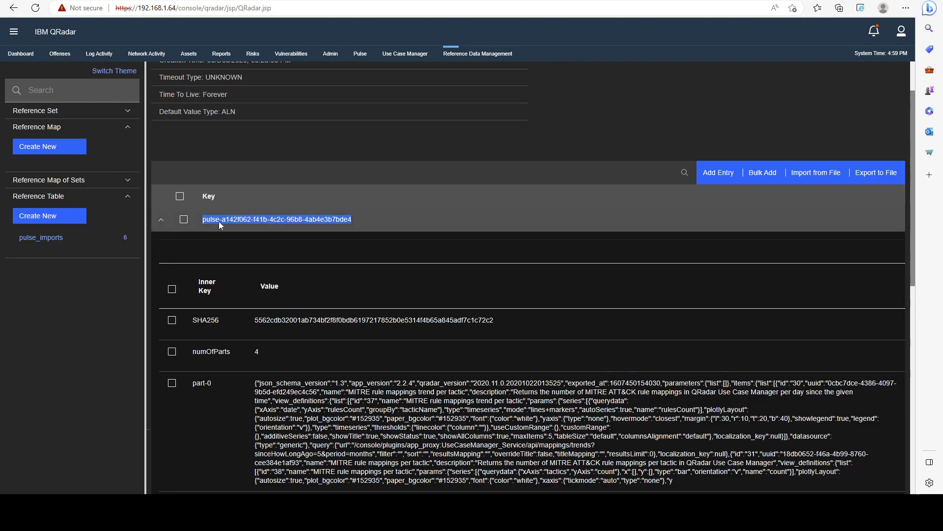
Examine the SHA256 hash, numOfParts and part-0 value, then bring up the reference sets list.
scroll(260, 235, down, 3)
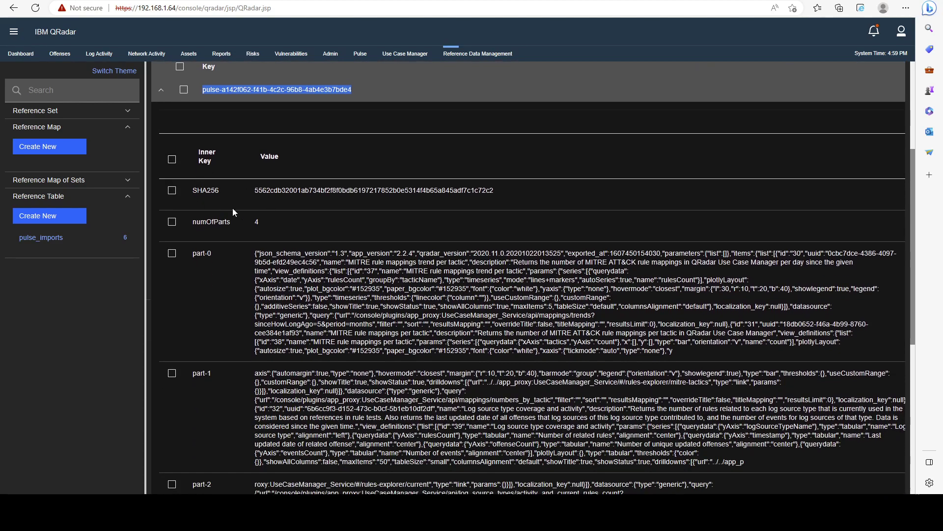
scroll(232, 250, down, 2)
scroll(232, 250, up, 2)
drag(186, 191, 222, 193)
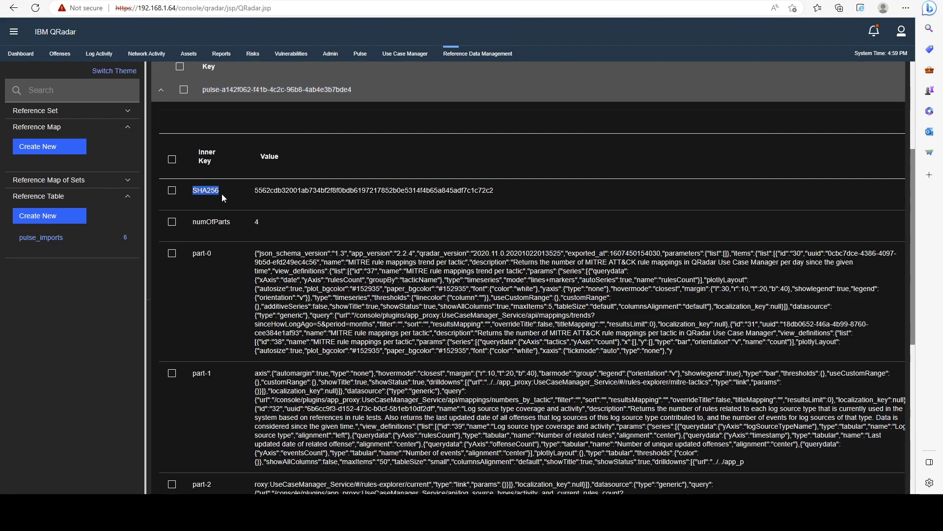
drag(194, 223, 194, 254)
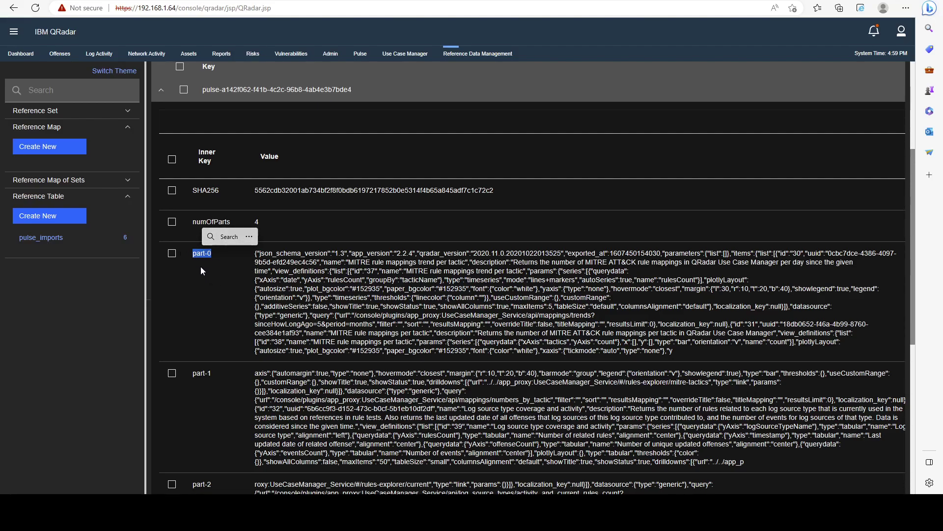
scroll(208, 272, down, 1)
drag(212, 308, 192, 311)
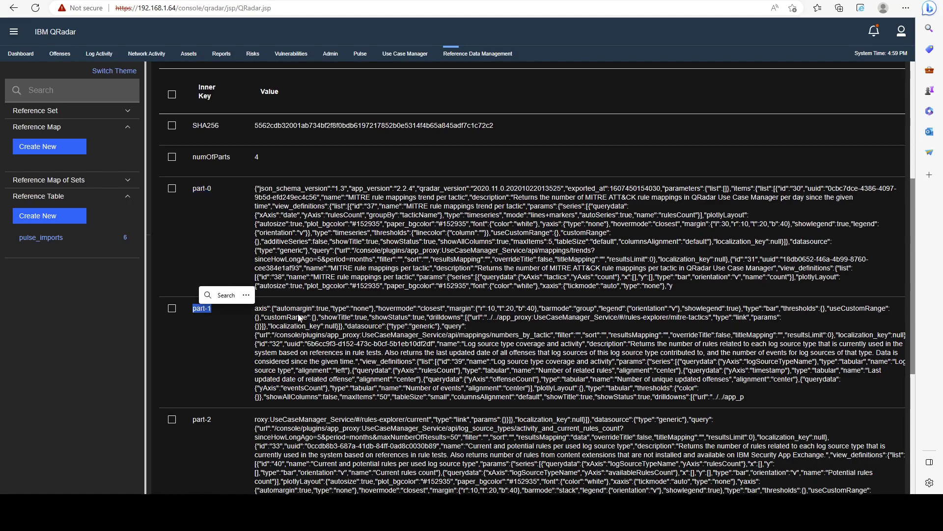
scroll(279, 270, up, 2)
drag(255, 258, 494, 257)
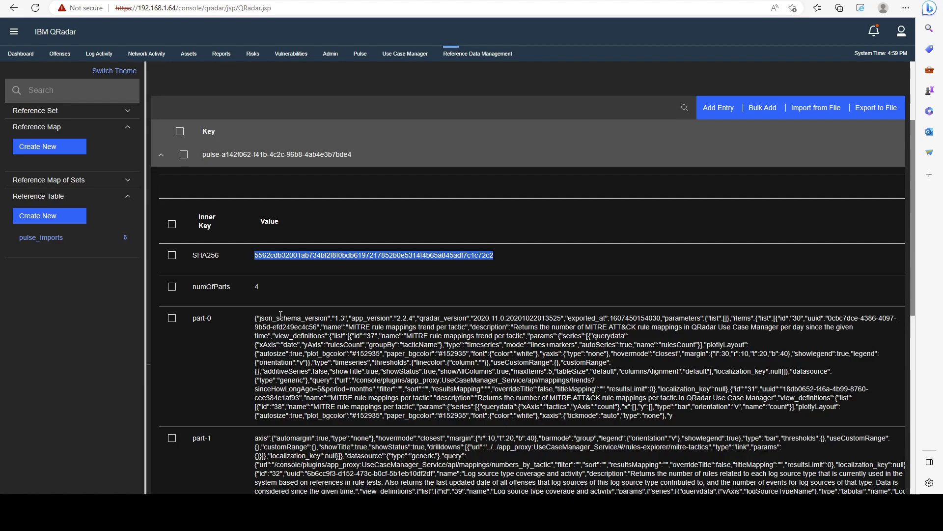
drag(255, 318, 313, 336)
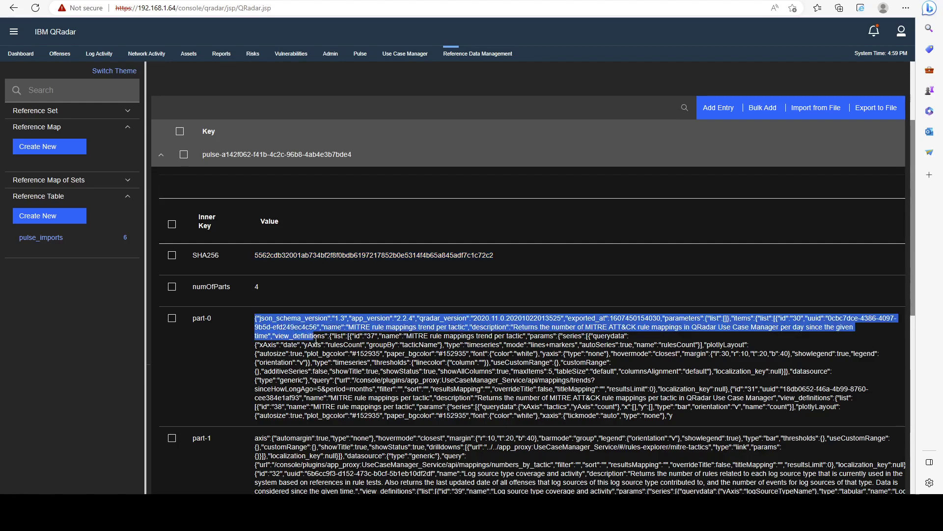
click(124, 197)
click(117, 117)
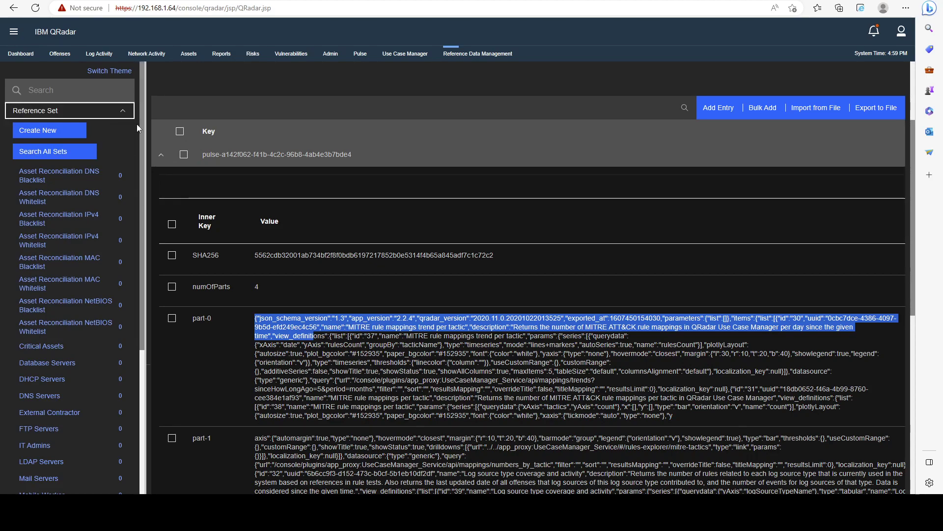
Start a new reference set named 'Allowed Usernames'.
click(65, 132)
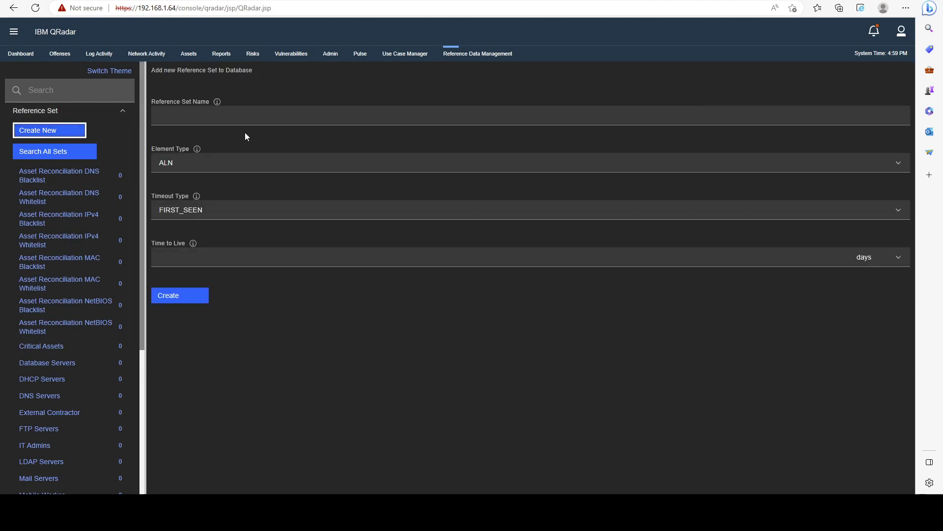
click(278, 117)
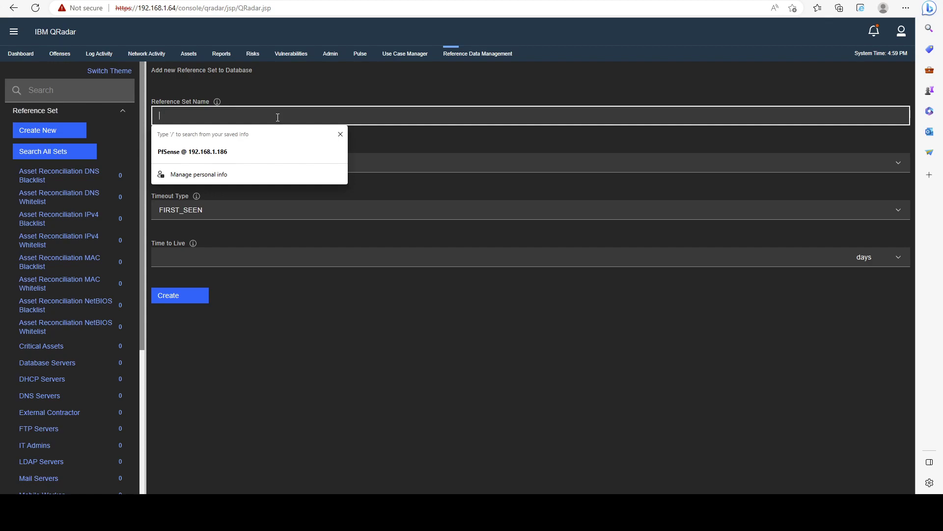
text(Al)
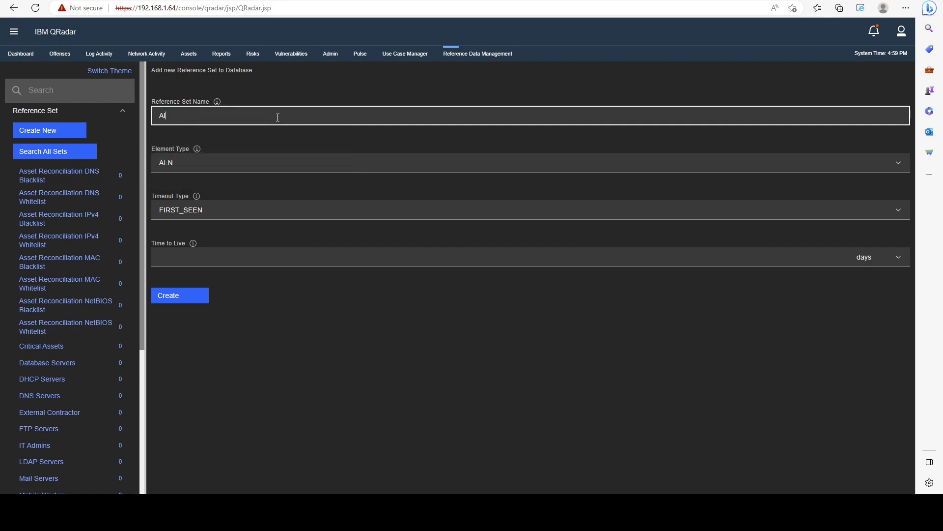
text(lowed Usernames)
Set the reference set's element type to ALNIC.
click(189, 169)
scroll(217, 204, down, 2)
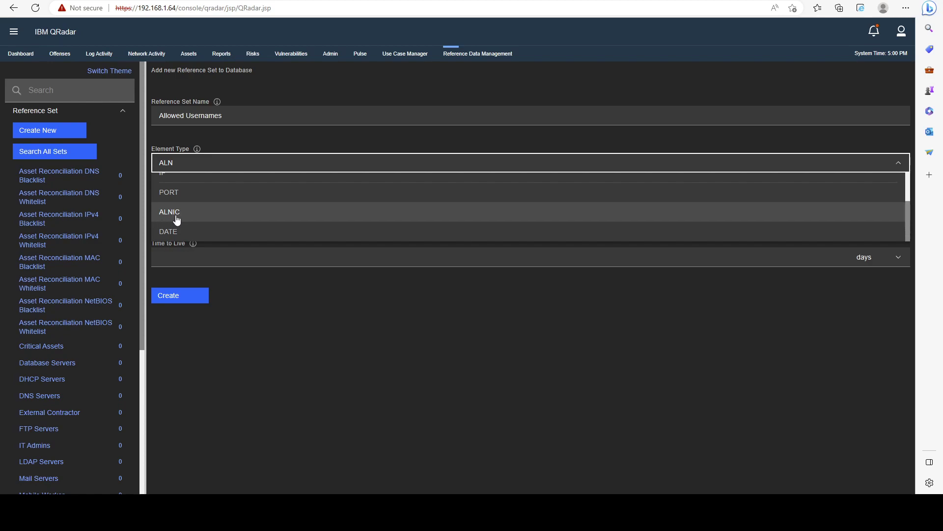
scroll(190, 214, up, 1)
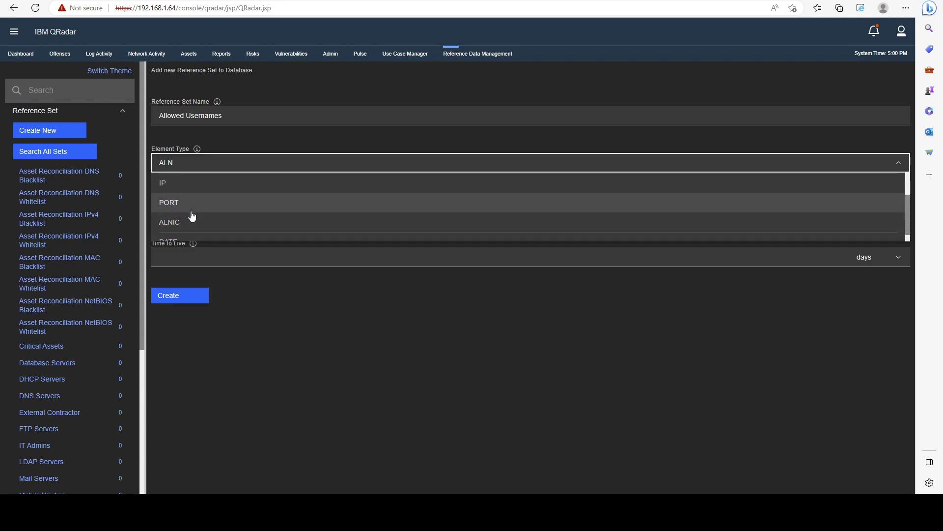
scroll(192, 217, up, 2)
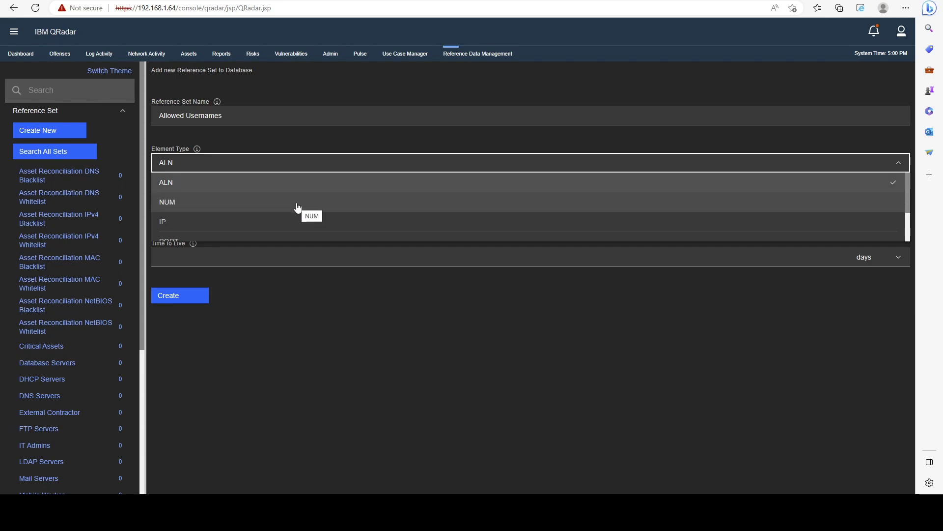
scroll(238, 209, down, 1)
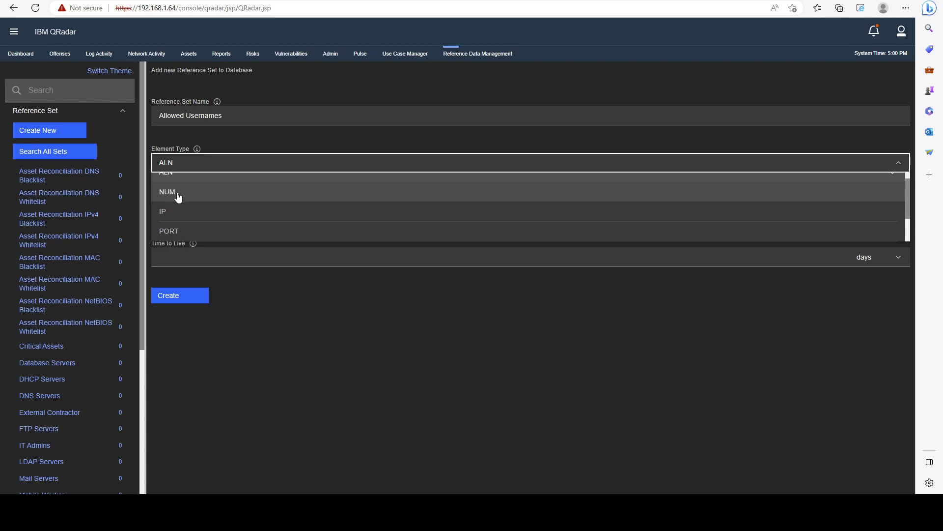
scroll(181, 196, down, 1)
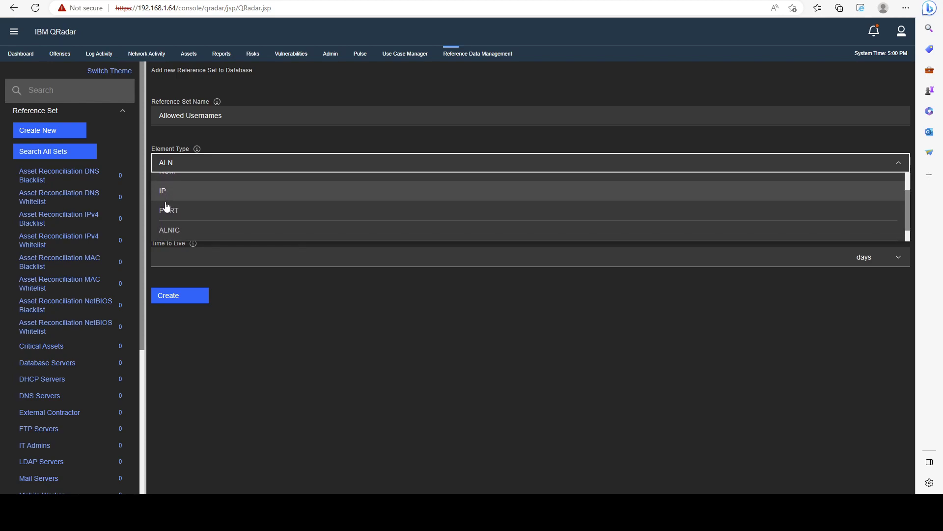
scroll(176, 213, down, 1)
scroll(197, 211, up, 1)
scroll(193, 238, down, 1)
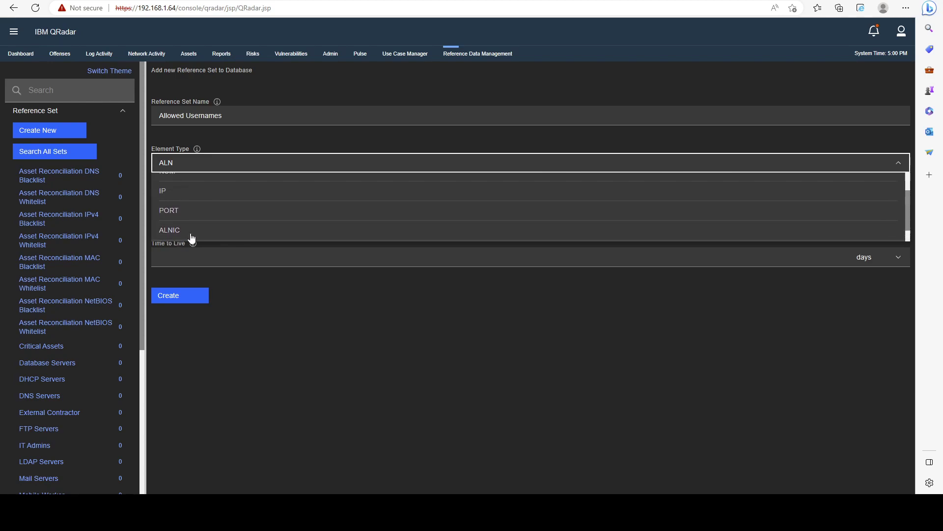
scroll(213, 229, up, 1)
scroll(214, 229, down, 1)
click(197, 232)
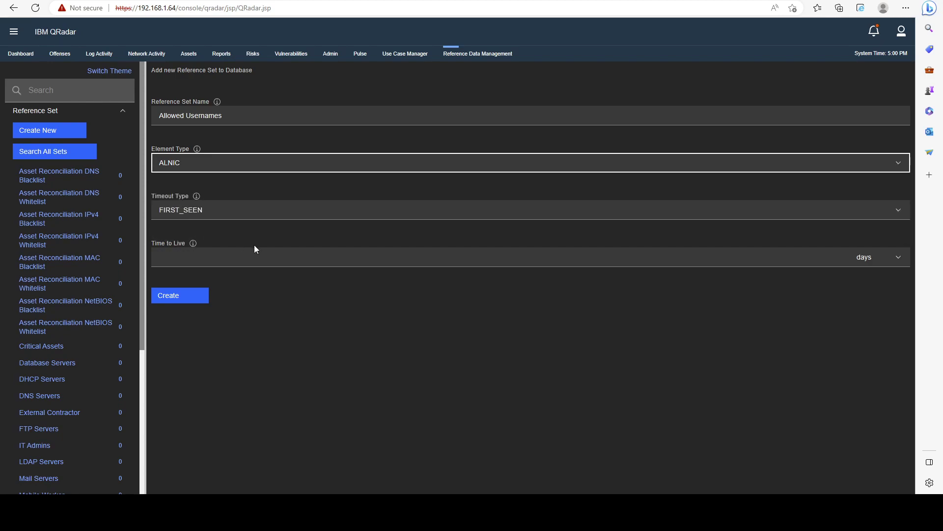
Read the timeout-type help, set the time-to-live unit to hours, and enter then select a value of 2.
click(197, 196)
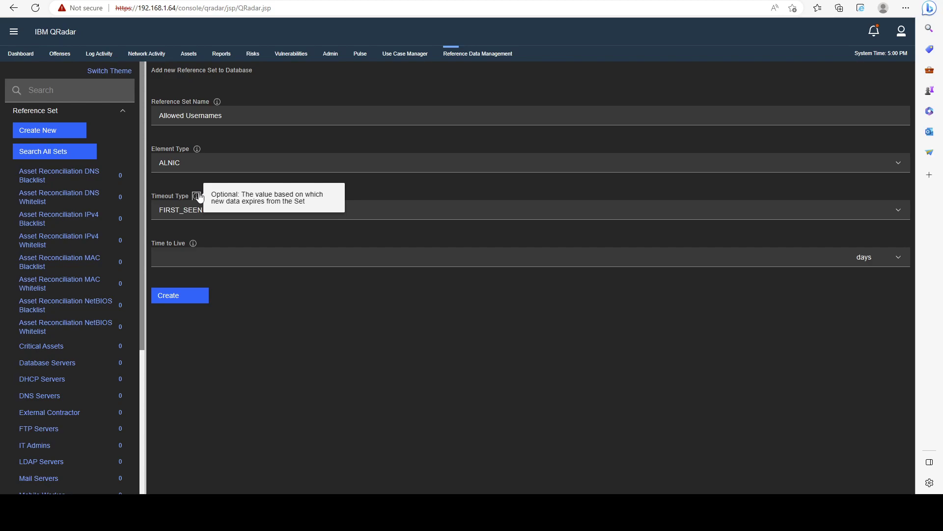
click(243, 235)
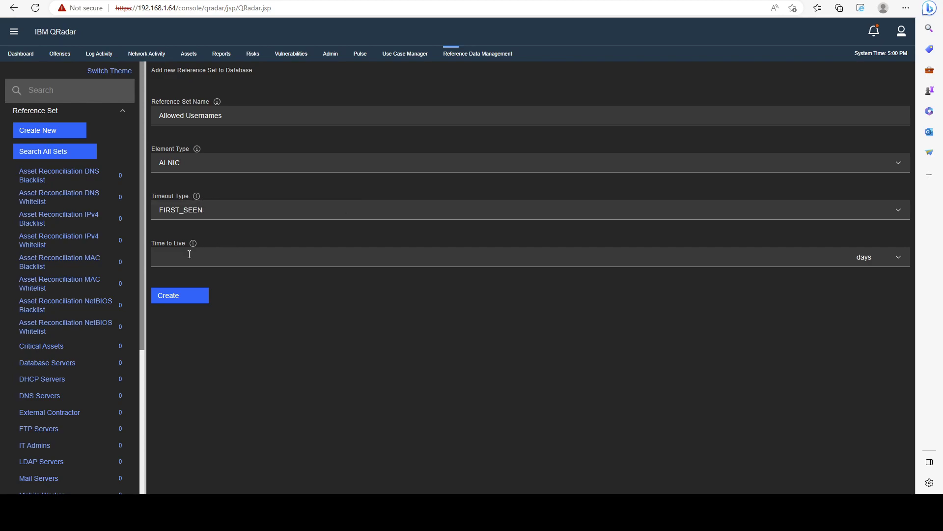
click(182, 257)
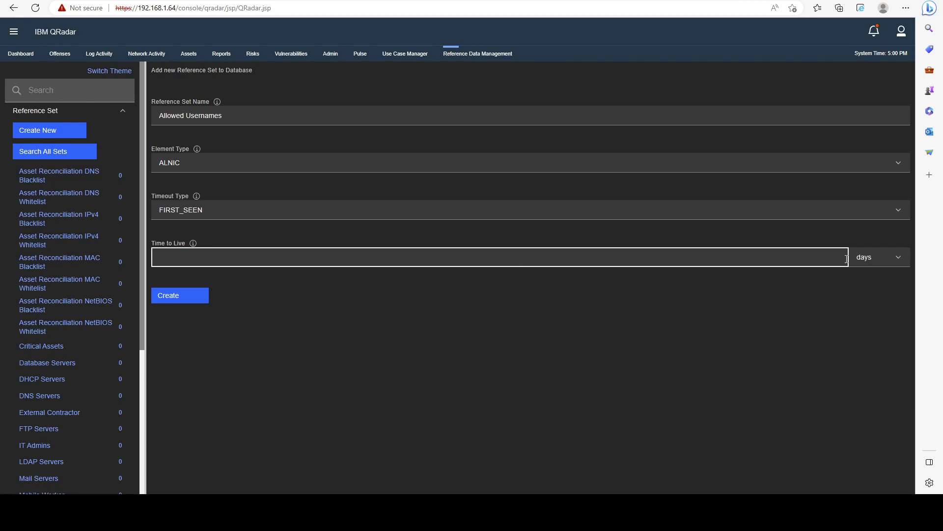
click(880, 257)
click(880, 318)
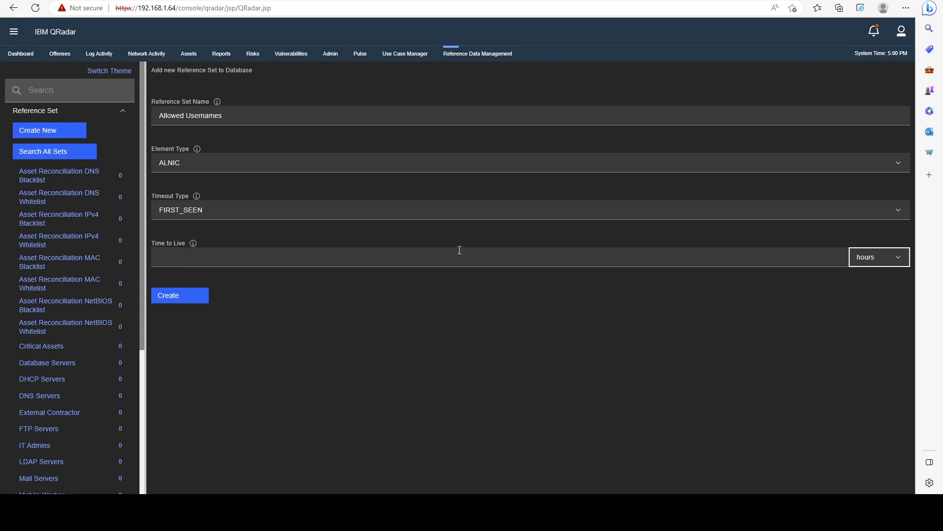
click(412, 251)
text(2)
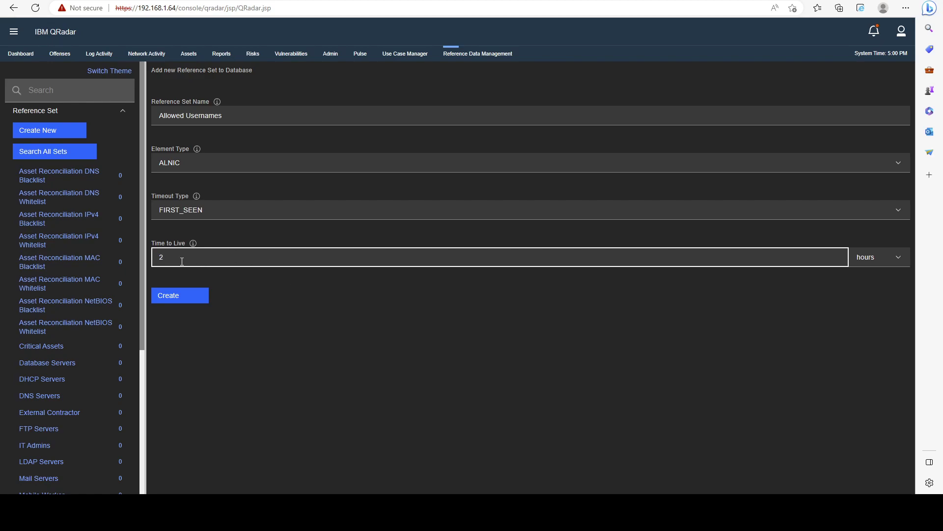
drag(186, 259, 155, 260)
Create the Allowed Usernames set and review its empty Dependents section.
click(192, 299)
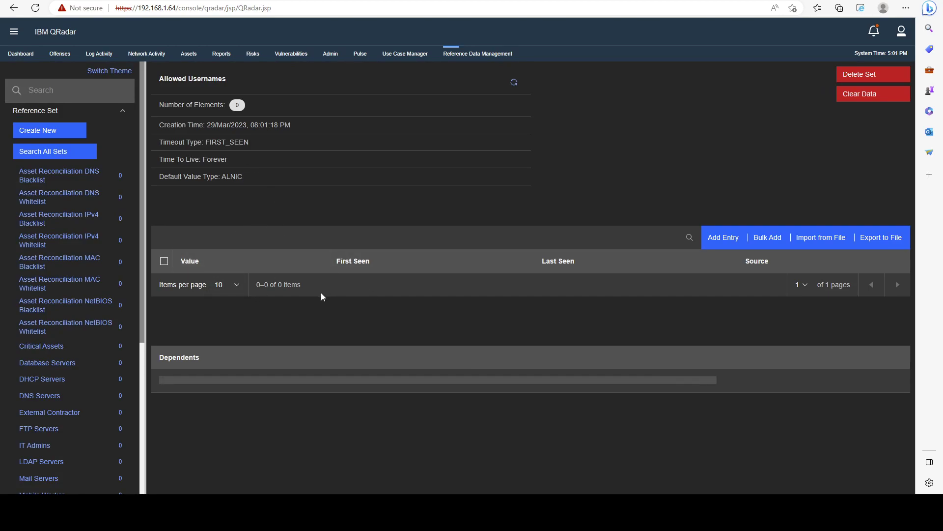
drag(202, 362, 162, 356)
click(264, 374)
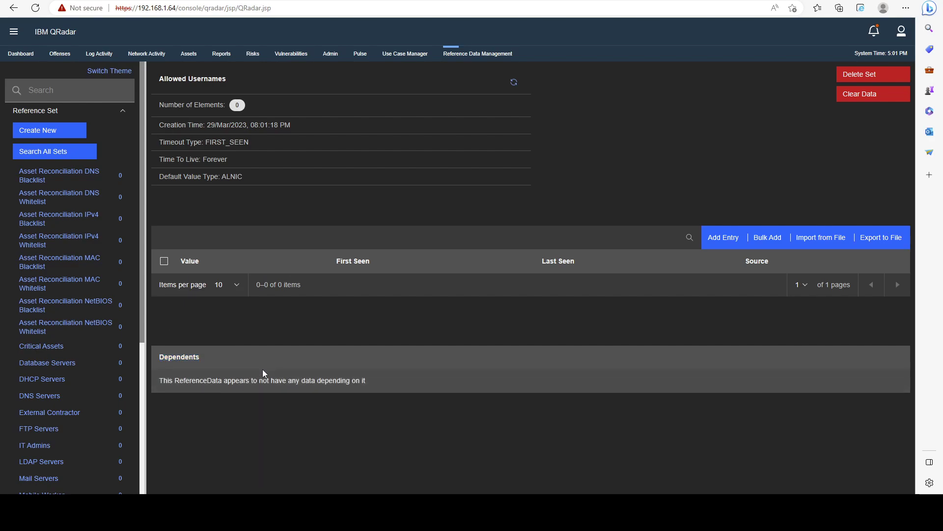
drag(163, 381, 369, 386)
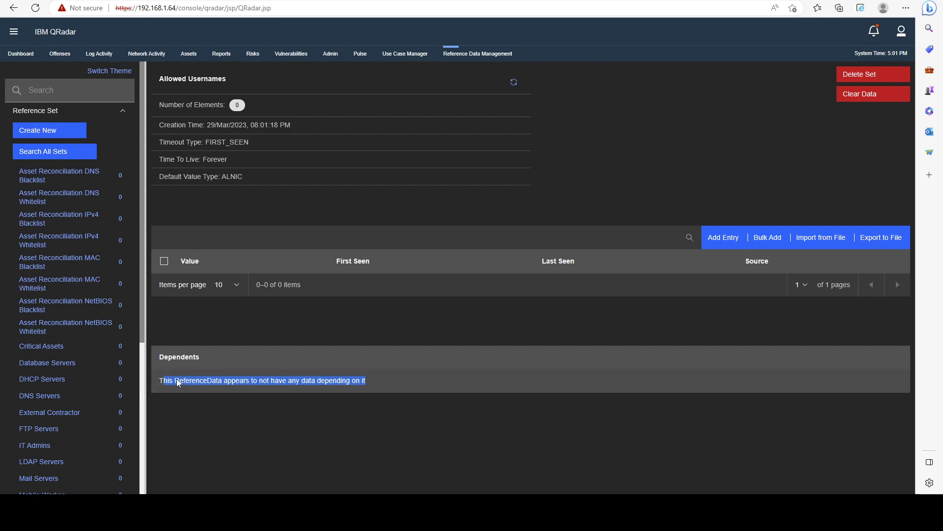
drag(153, 384, 383, 386)
click(462, 402)
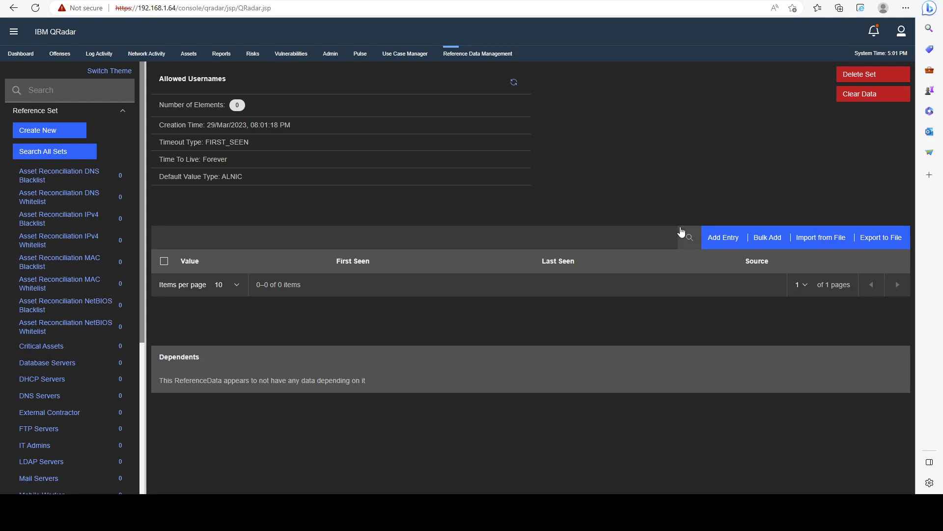
Bulk-add entries user1, user2 and a person's full name on separate lines.
click(769, 242)
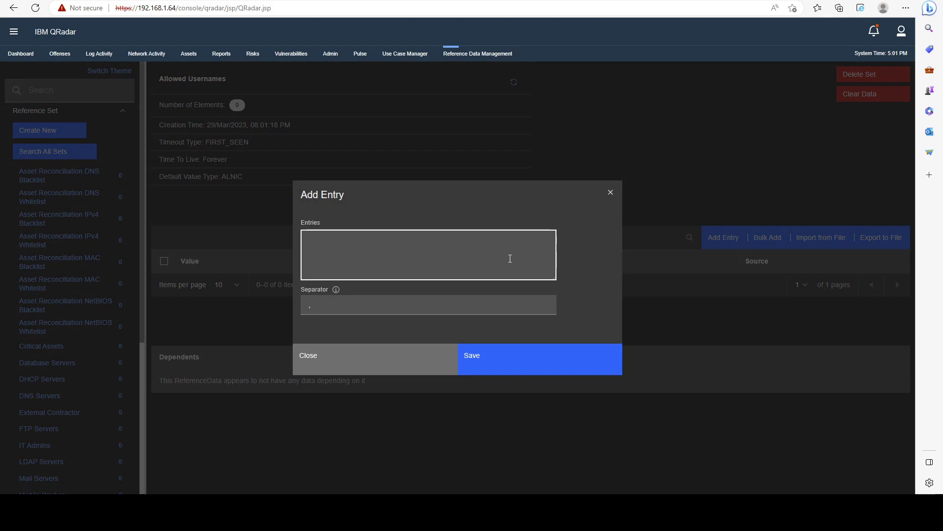
text(ser1,)
key(Return)
text(user2, )
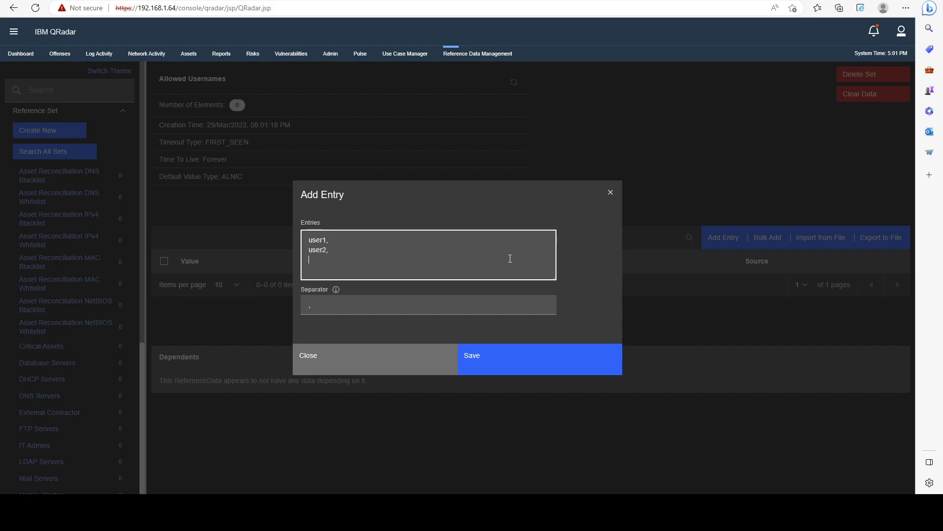
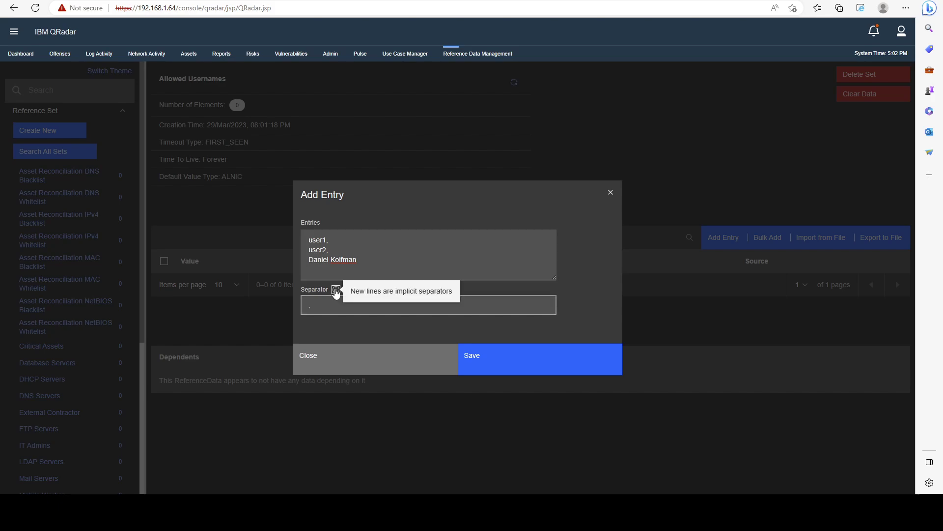
Delete the comma from the Separator field and recheck the three entries.
click(320, 305)
drag(320, 306, 305, 308)
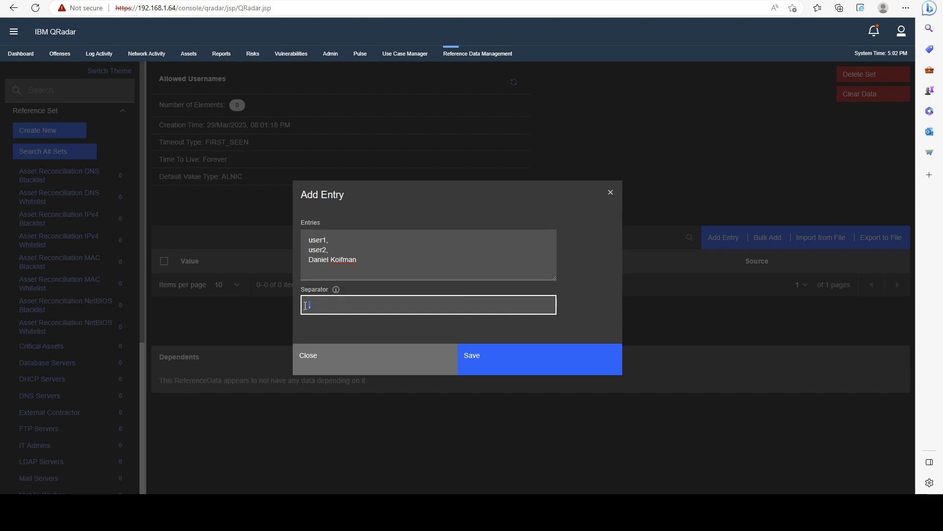
click(316, 308)
key(BackSpace)
click(382, 241)
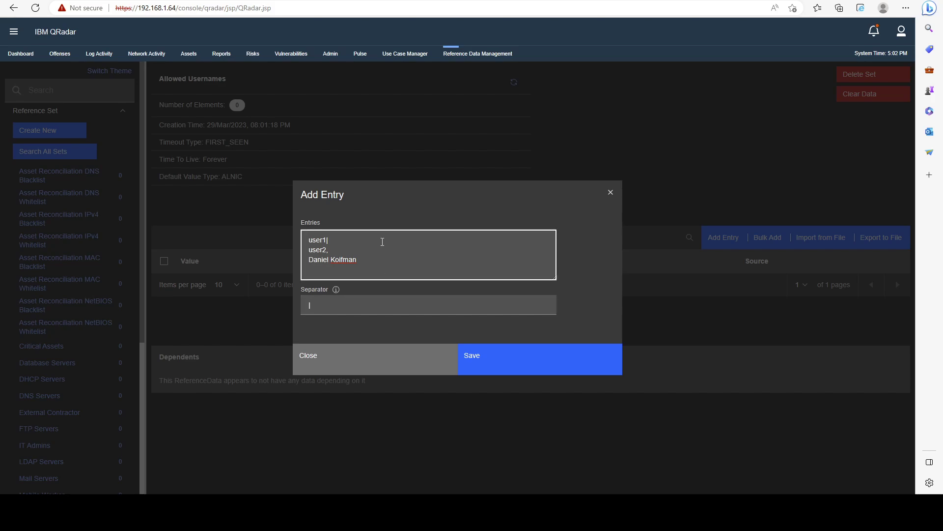
key(Down)
drag(365, 256, 312, 261)
click(397, 258)
Save user1, user2 and the full-name entry, then review the three new rows.
click(496, 360)
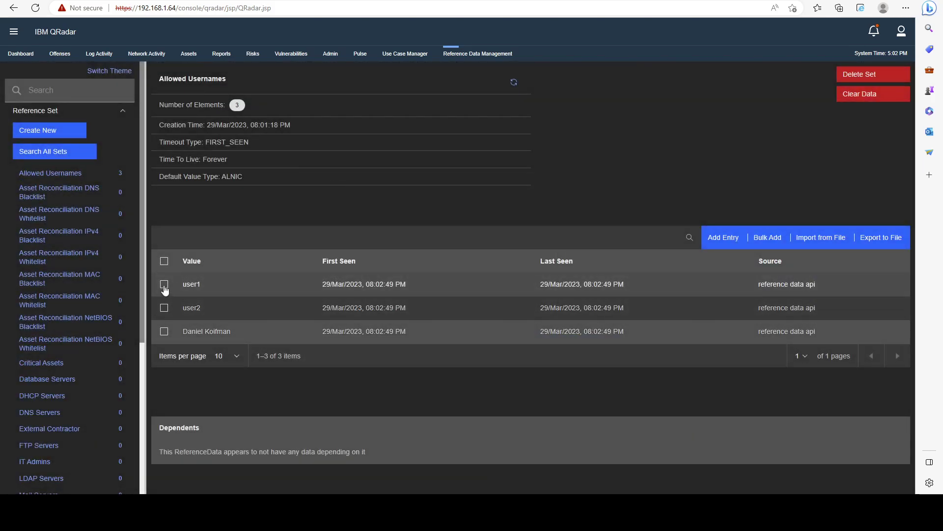
drag(172, 287, 231, 331)
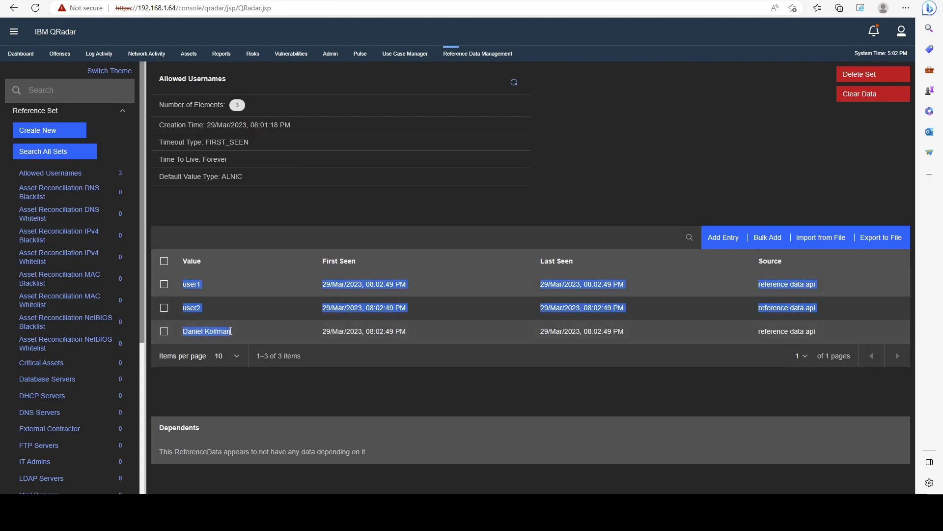
click(277, 332)
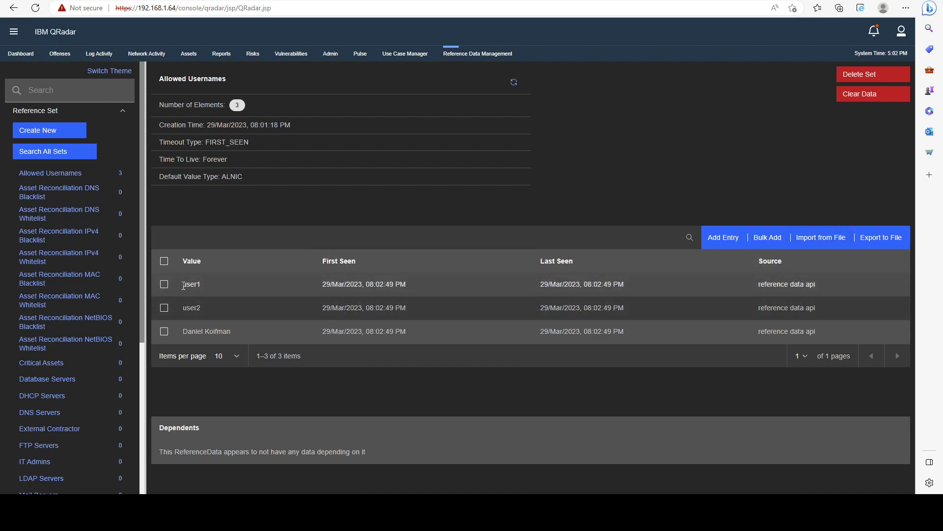
drag(183, 285, 411, 329)
click(479, 331)
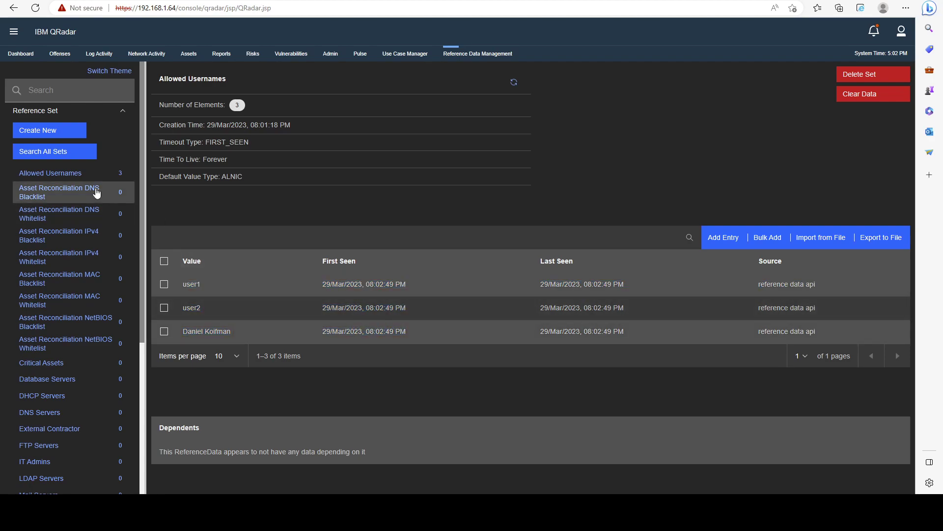
Start a new reference table named 'Servers'.
click(118, 114)
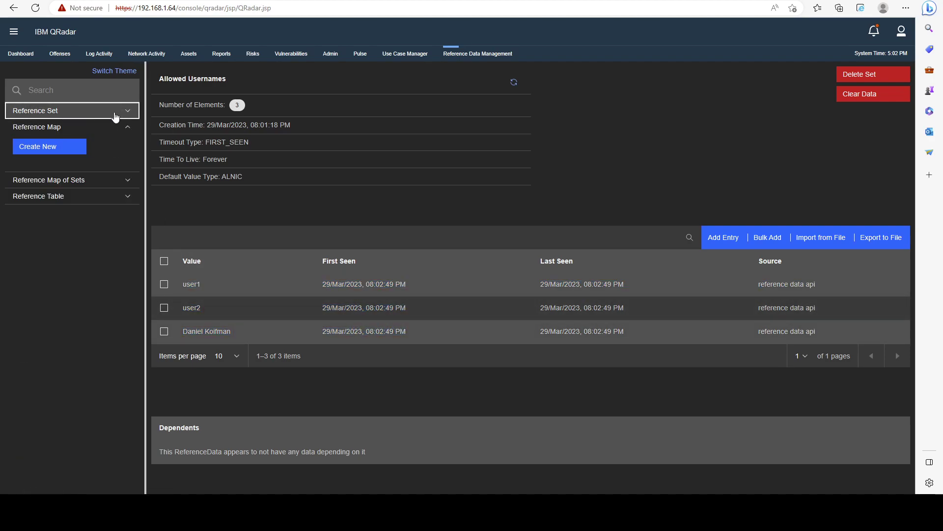
click(101, 199)
click(73, 215)
click(249, 114)
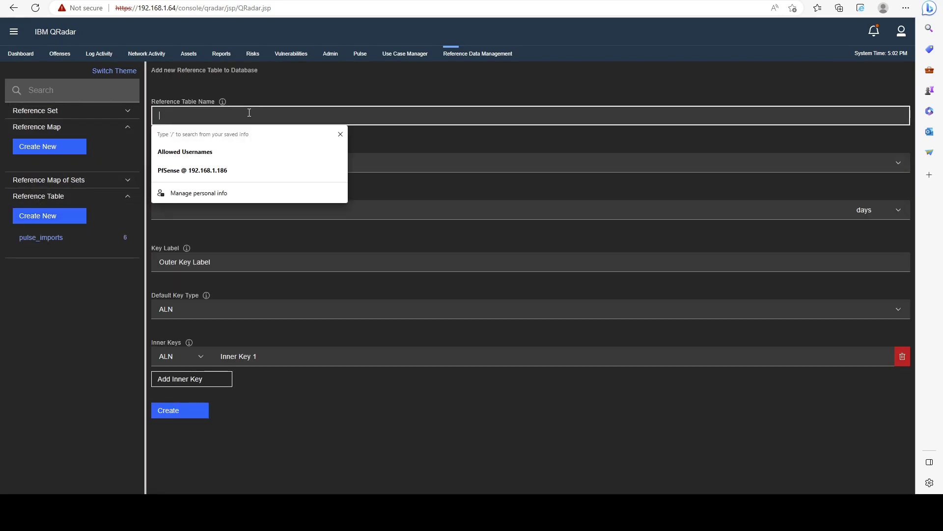
text(S)
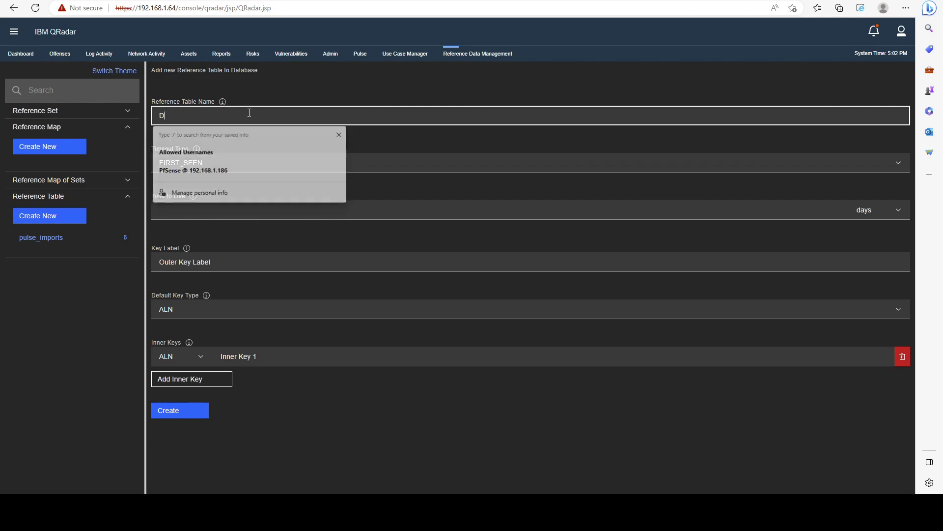
text(ervers)
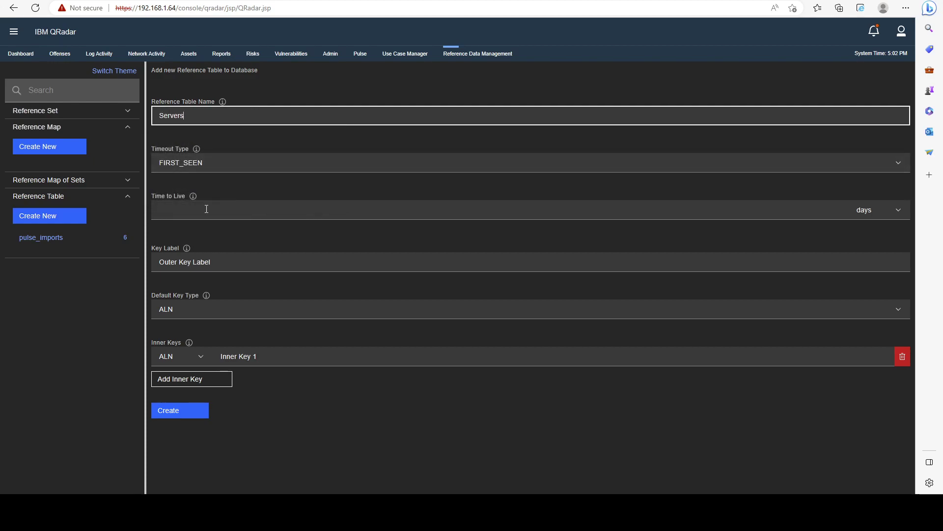
Set the key label to 'Server Name' and the default key type to ALNIC.
click(208, 262)
drag(208, 262, 158, 263)
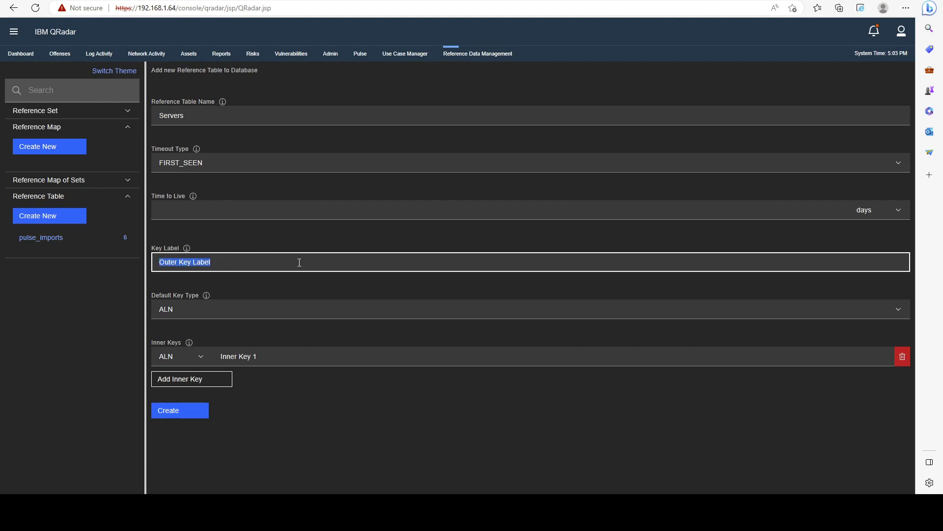
text(Ser)
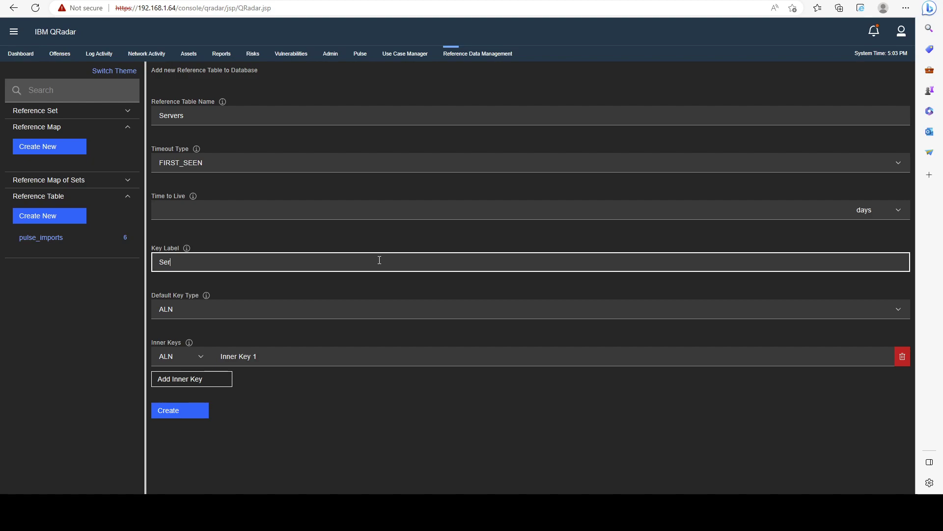
text(ver Name)
click(239, 310)
scroll(236, 353, down, 3)
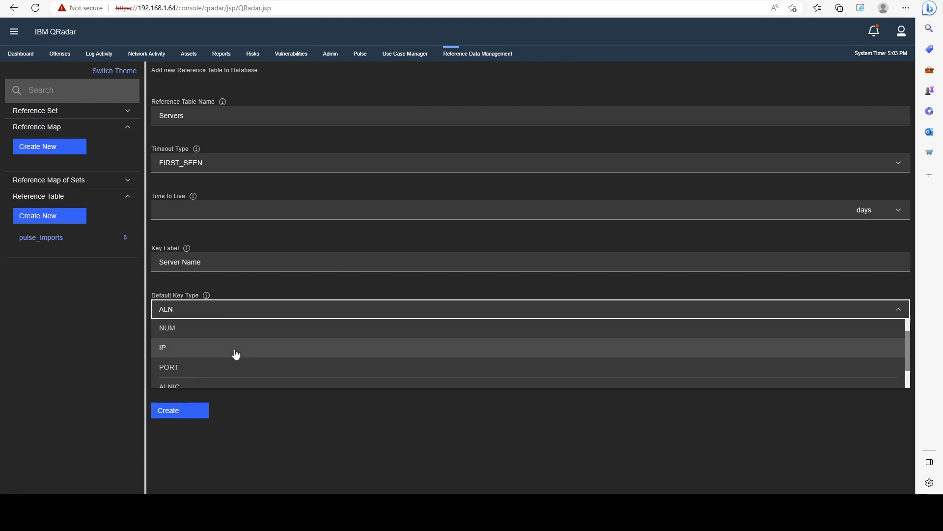
click(182, 368)
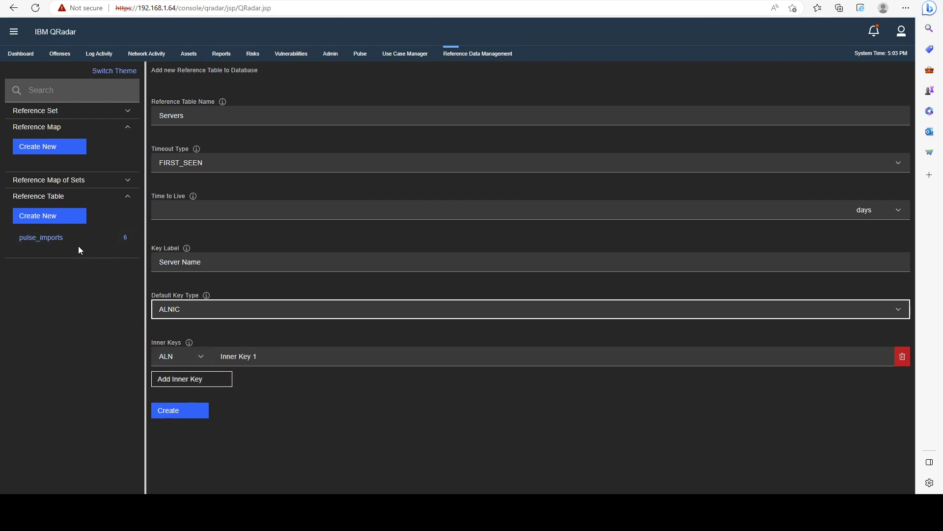
click(42, 242)
Add three more inner keys and name the first two 'Server IP' and 'Allowed Users'.
click(195, 379)
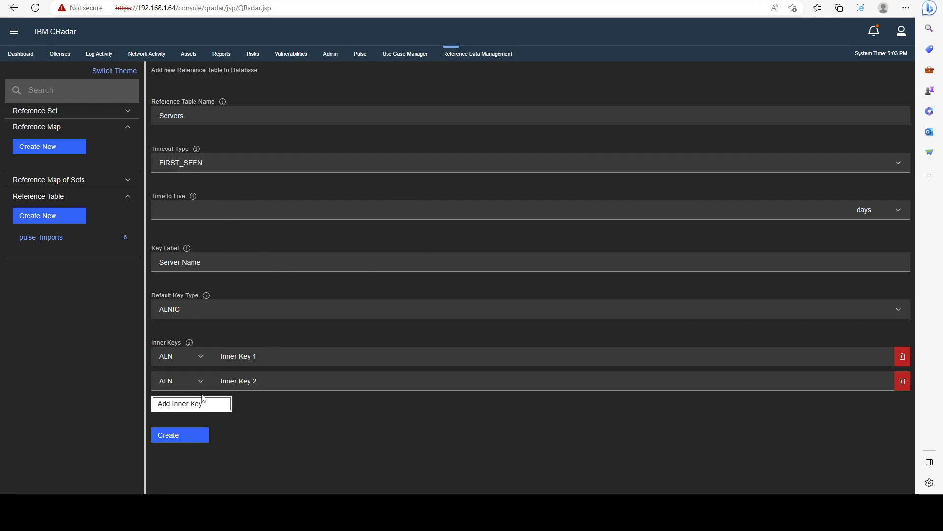
click(204, 403)
click(206, 429)
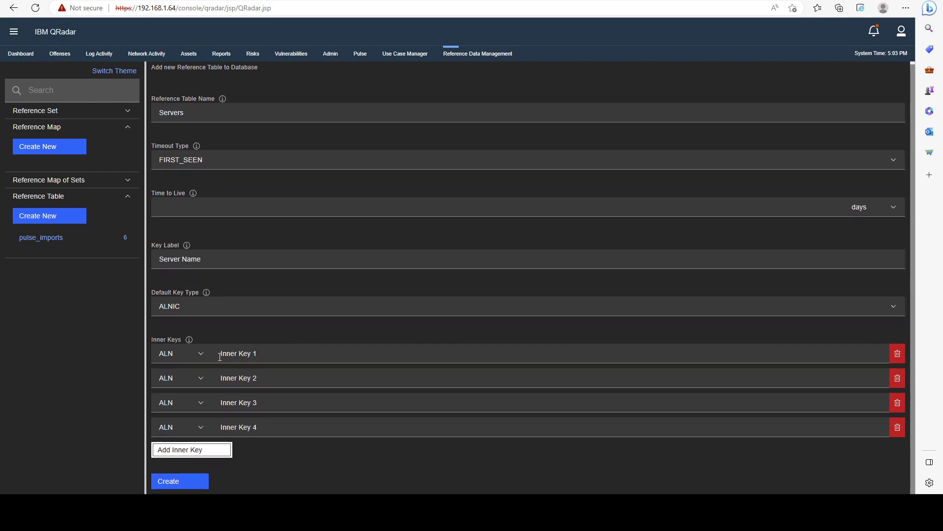
key(Tab)
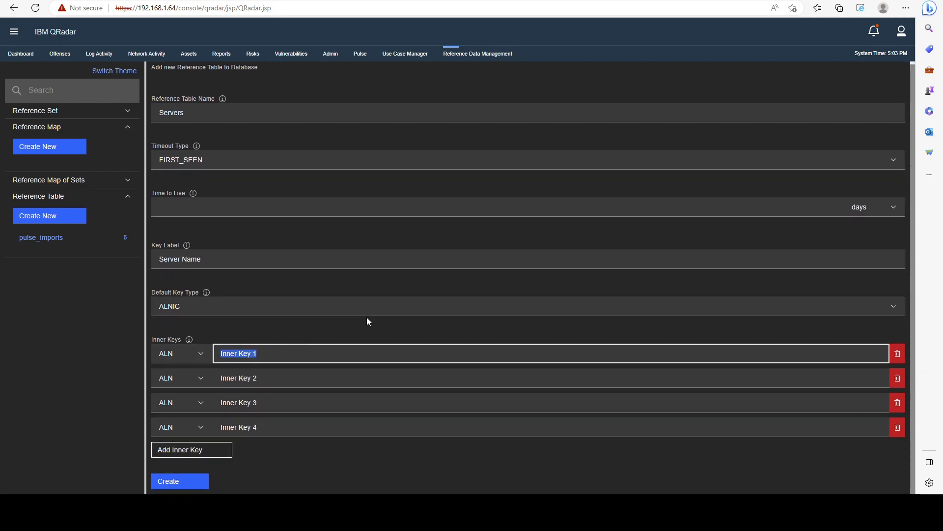
text(Server IP)
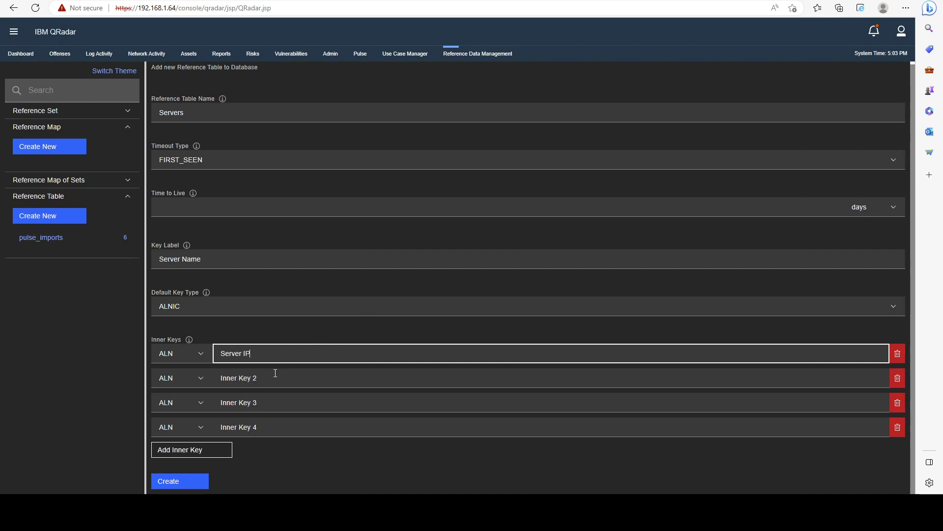
key(Tab)
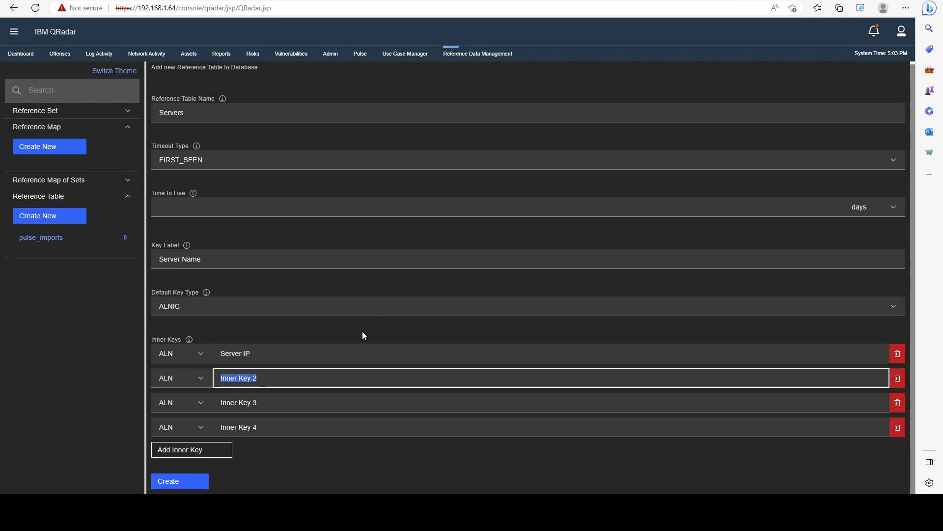
text(Allowed Users)
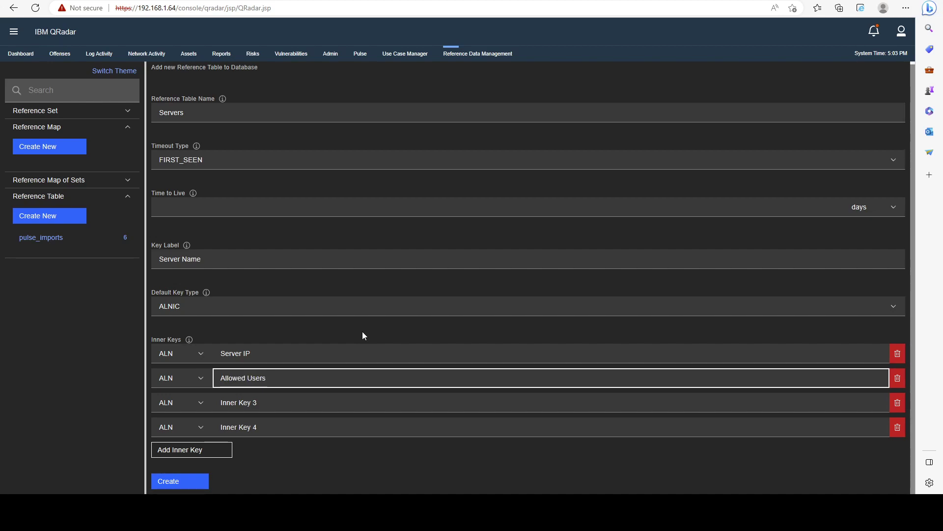
Name the third inner key 'Property', delete the fourth key, and create the Servers table.
key(Tab)
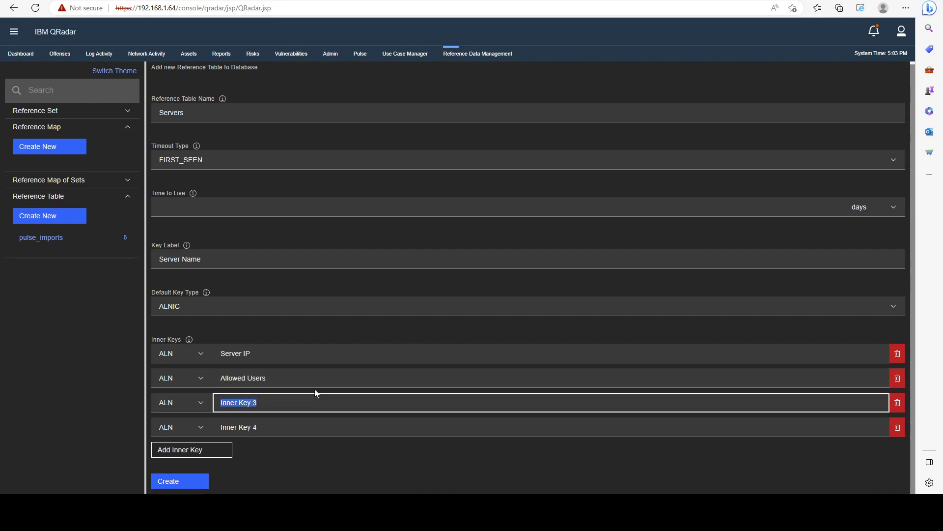
text(An)
key(BackSpace)
text(Property)
click(898, 427)
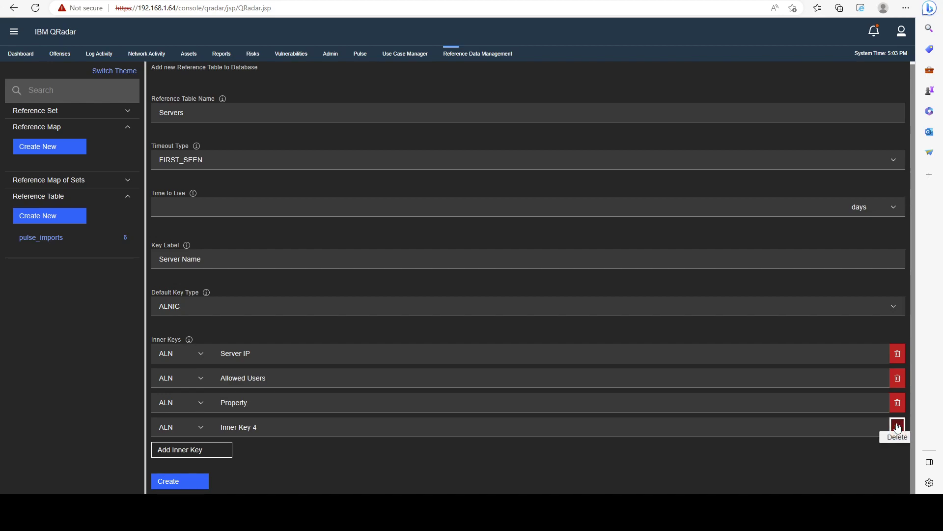
click(176, 457)
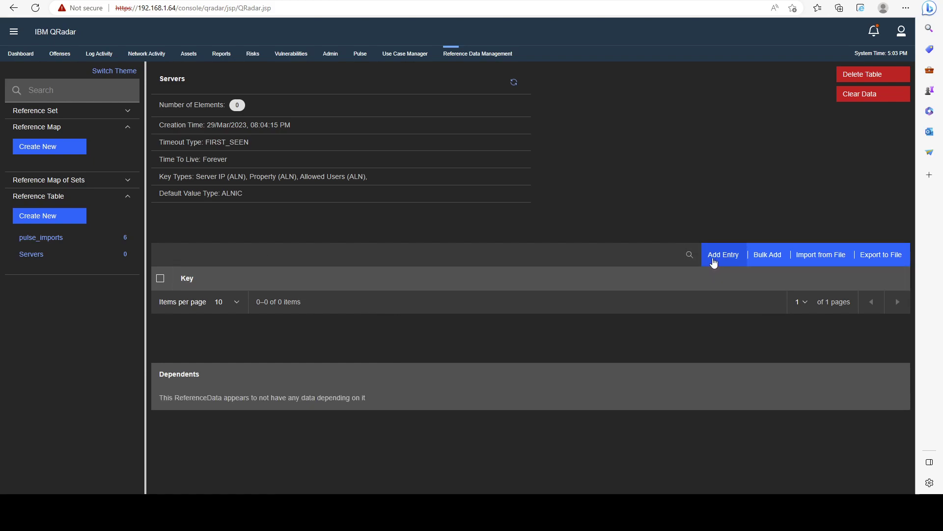
Add and save a 'DNS Server' entry with IP 1.1.1.1, property 'Whaterver', users 'Admin, Test, User1'.
click(714, 264)
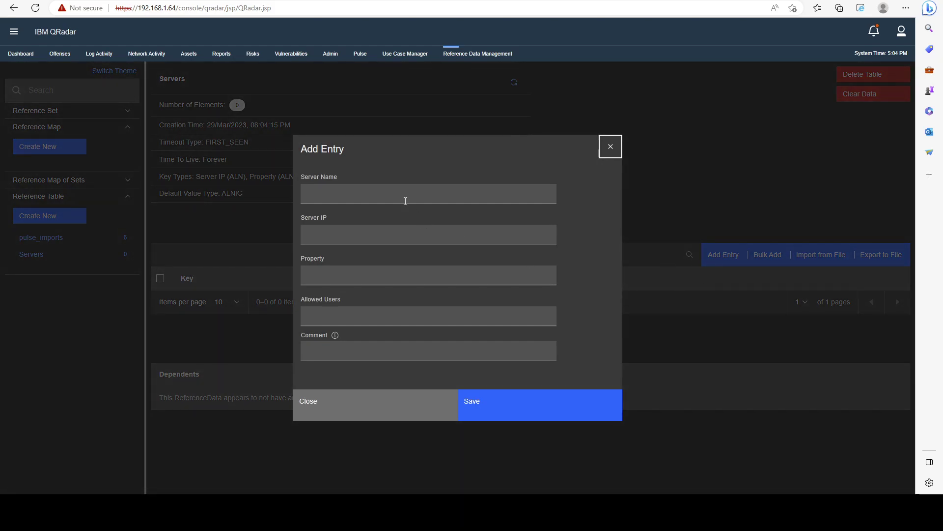
click(344, 194)
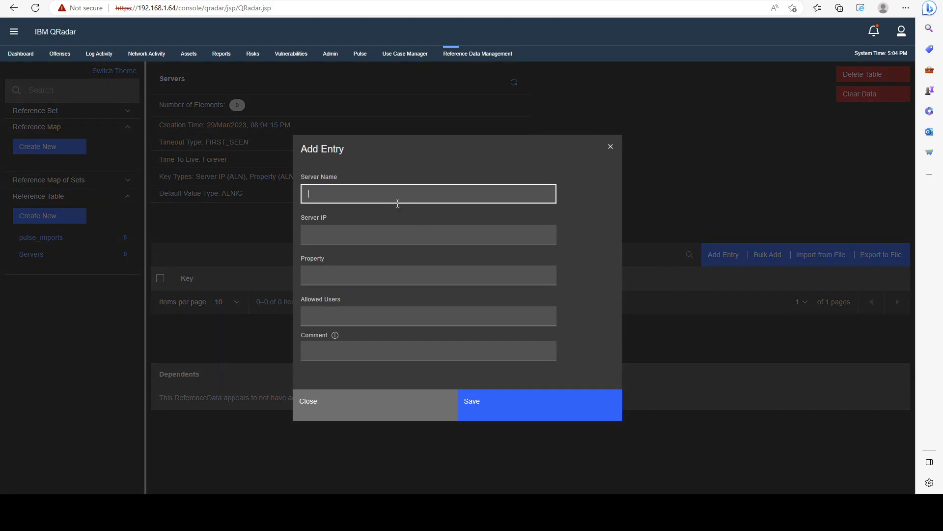
text(DNS Server)
key(Tab)
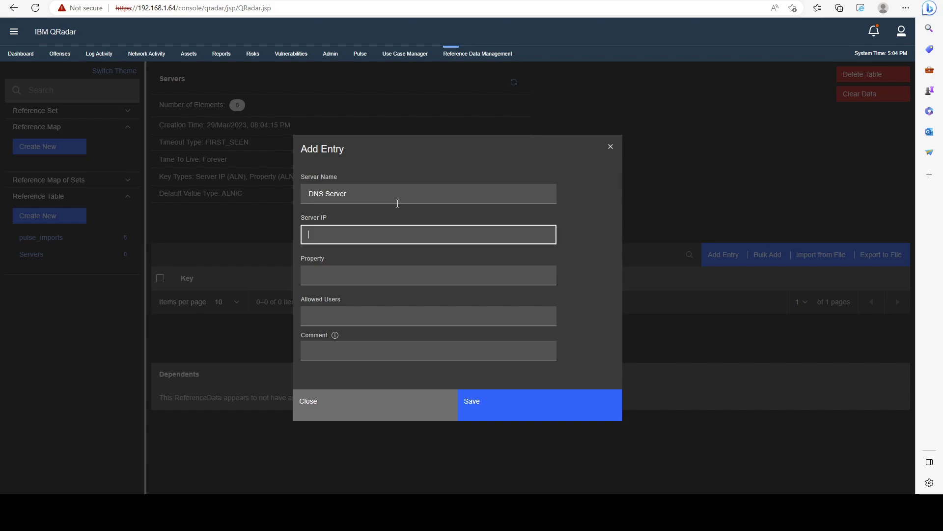
text(1.1.1.1)
key(Tab)
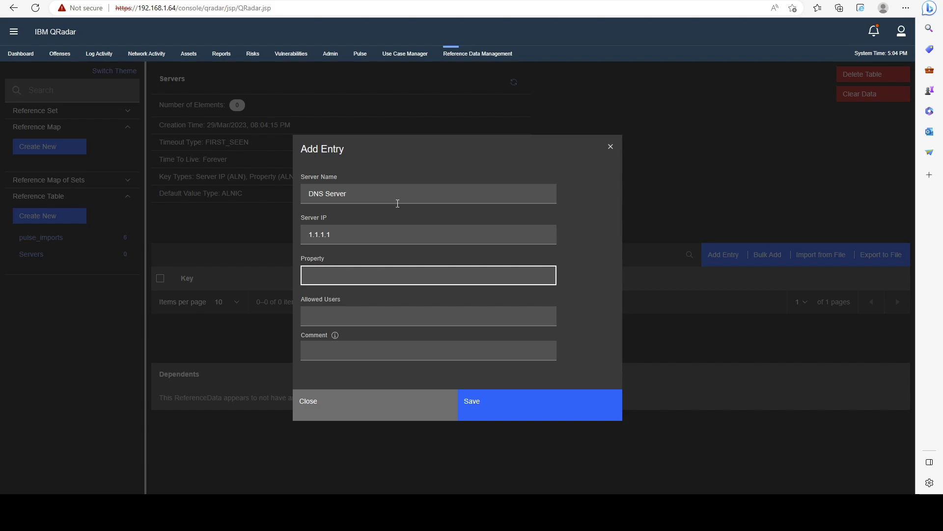
text(Whaterver)
key(Tab)
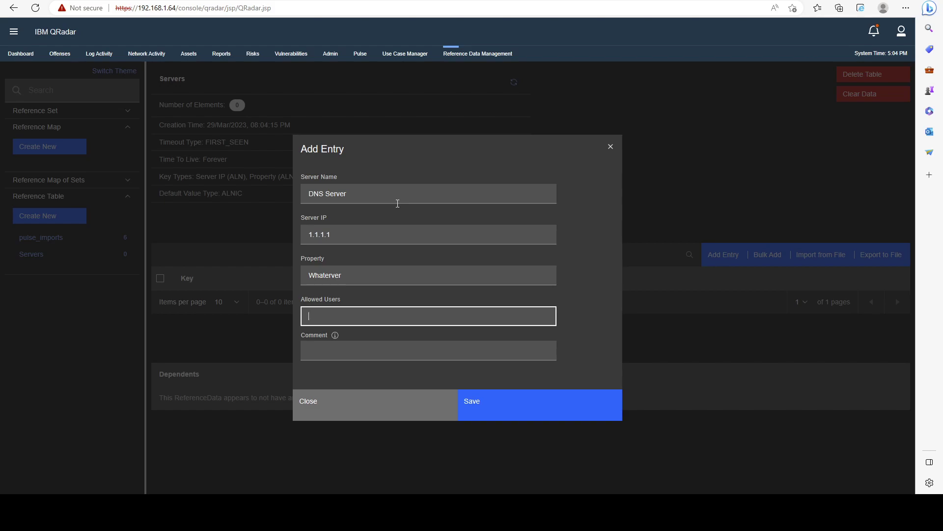
text(Admin,)
text(Test, User1)
click(488, 402)
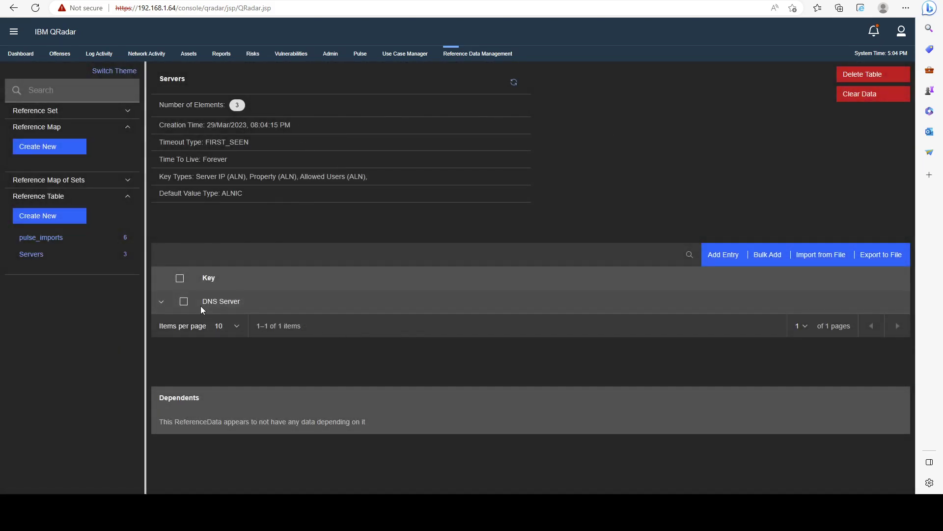
Expand the DNS Server row to review its values 1.1.1.1, Whaterver and Admin, Test, User1.
drag(202, 304, 235, 302)
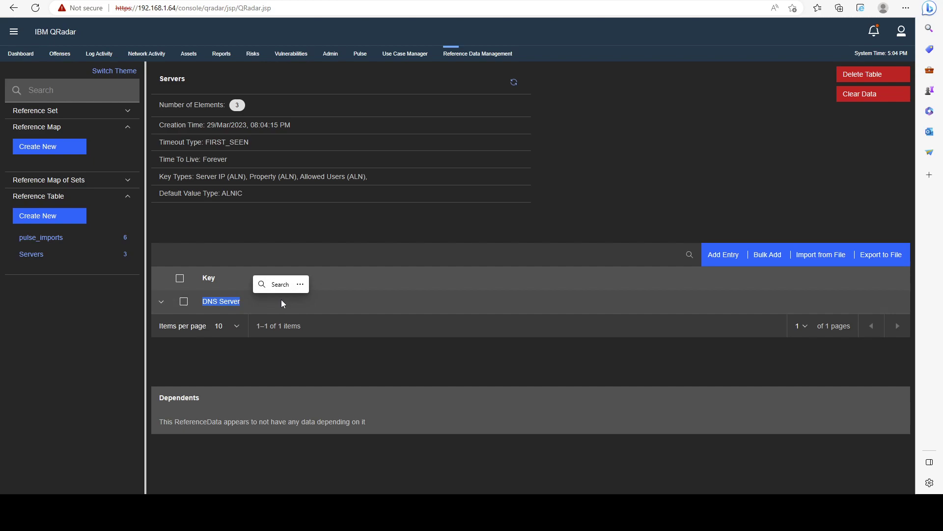
click(161, 302)
scroll(309, 305, down, 2)
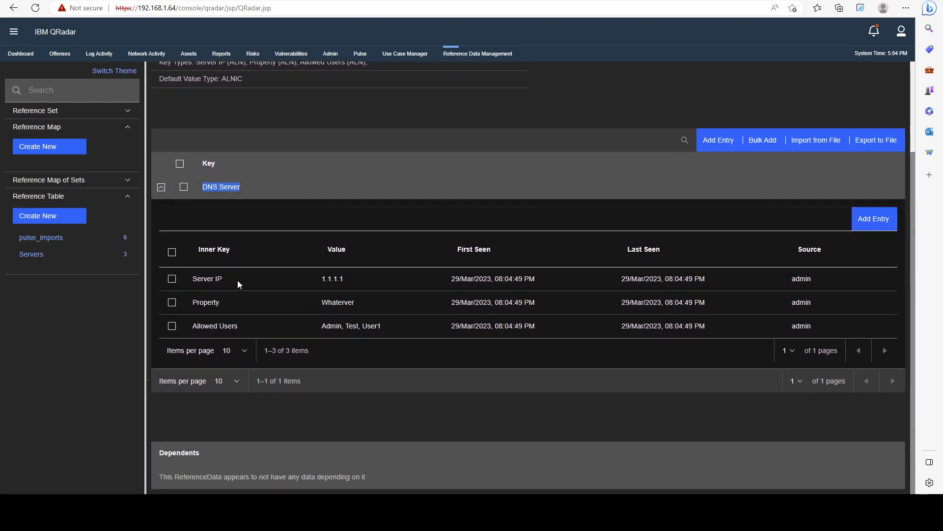
drag(191, 280, 396, 330)
click(396, 331)
drag(319, 279, 359, 286)
double_click(333, 302)
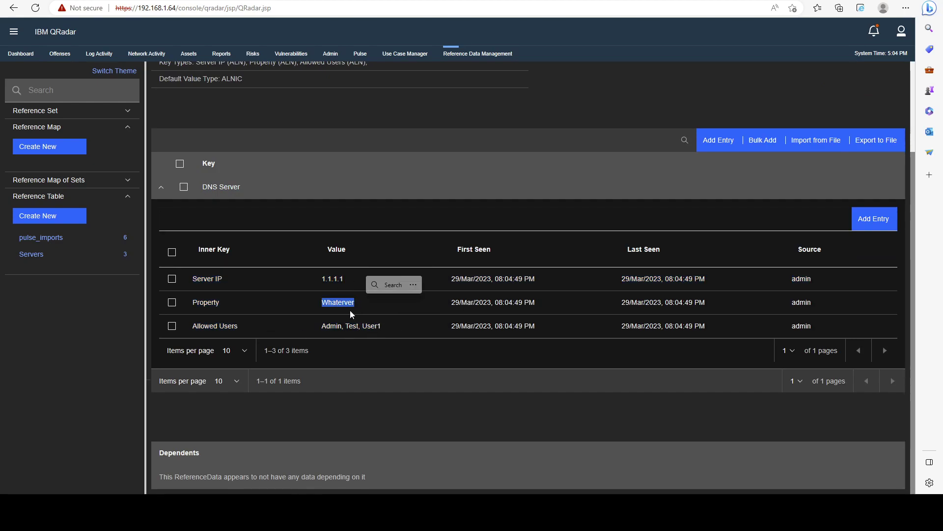
drag(322, 326, 385, 328)
scroll(336, 340, up, 3)
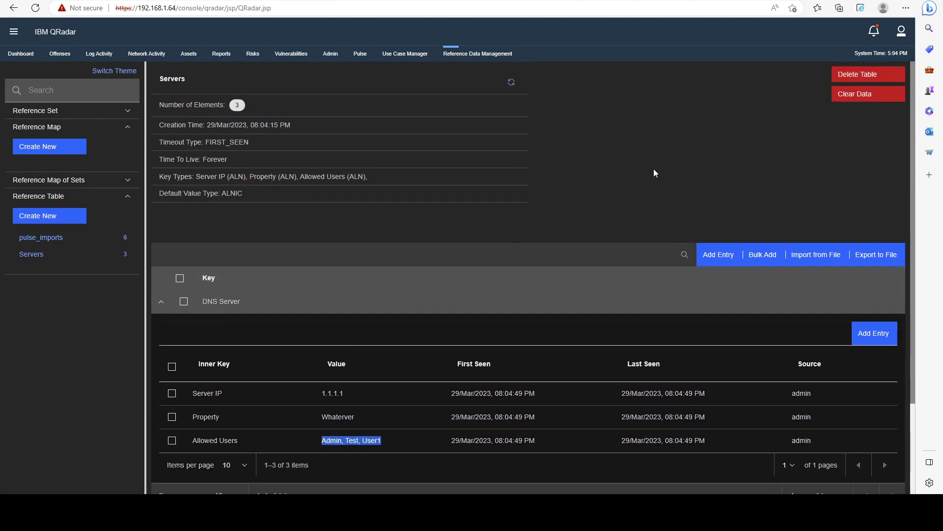
Review the Key Types summary: Server IP, Property, Allowed Users as ALN, default ALNIC.
drag(378, 180, 256, 181)
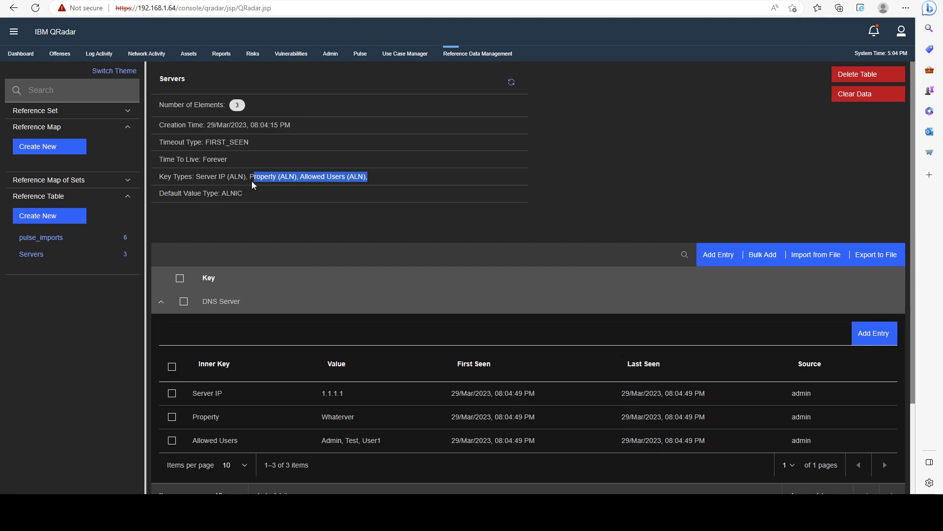
double_click(258, 178)
drag(305, 177, 358, 177)
double_click(356, 176)
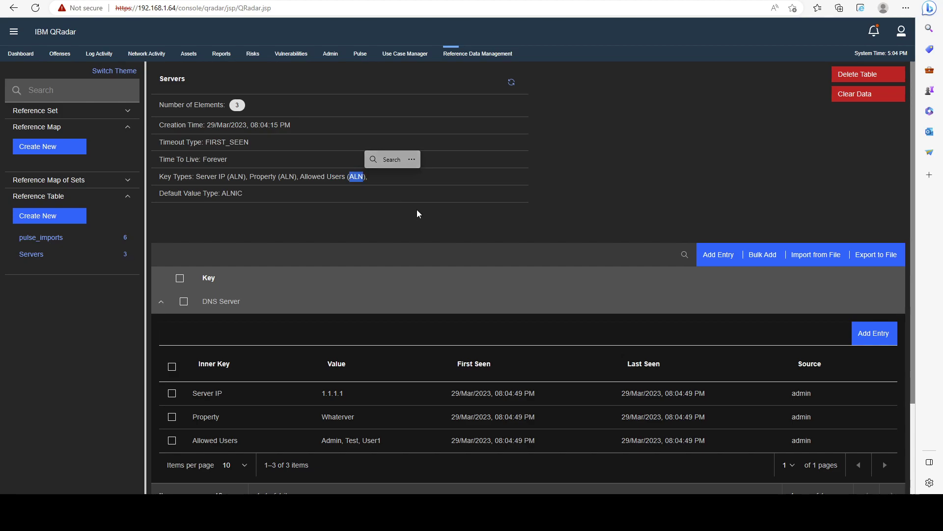
click(438, 214)
scroll(312, 205, down, 2)
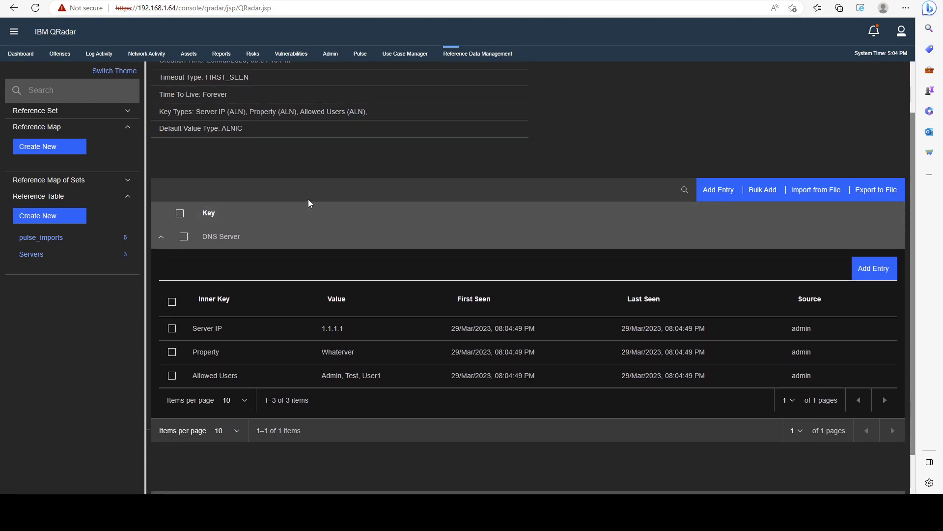
scroll(368, 183, up, 2)
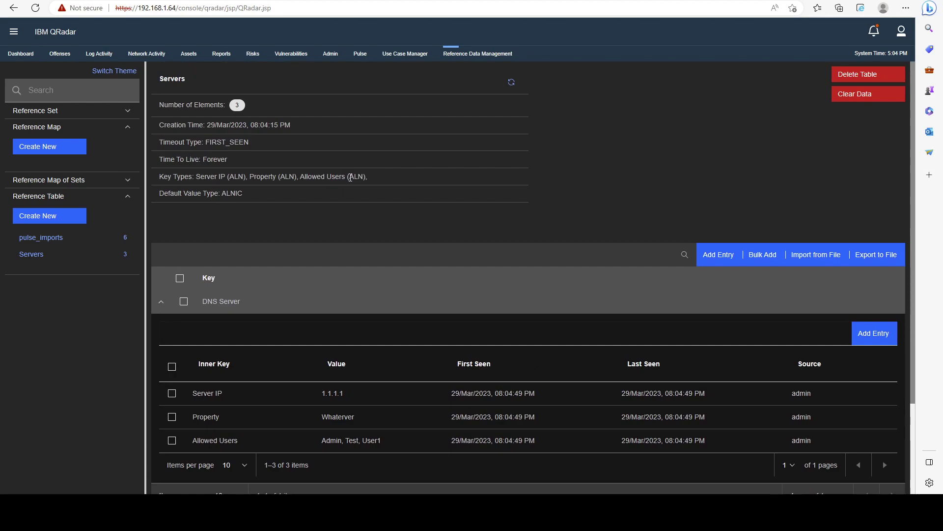
drag(349, 176, 364, 176)
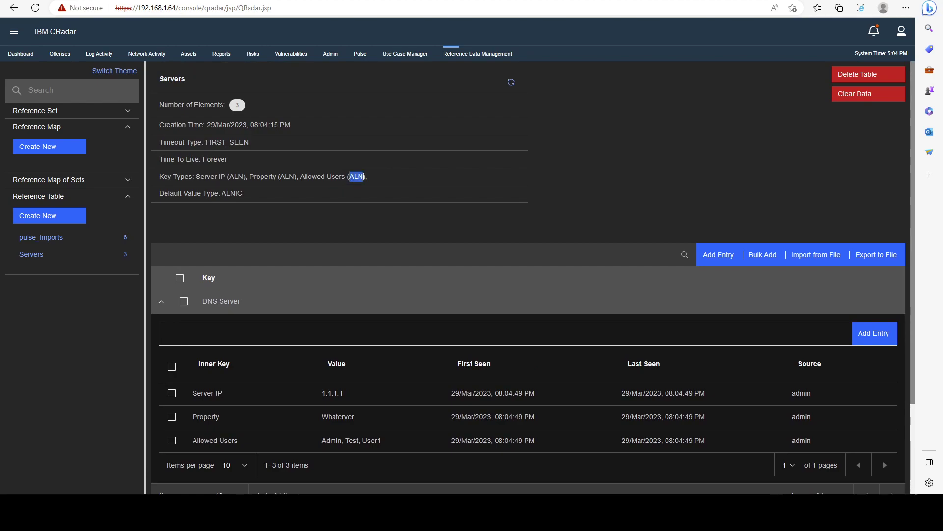
double_click(232, 193)
click(407, 217)
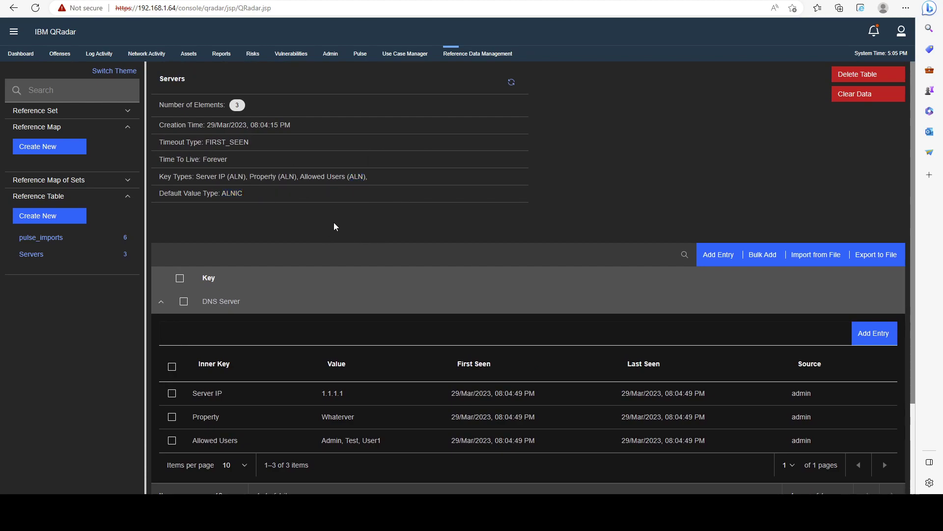